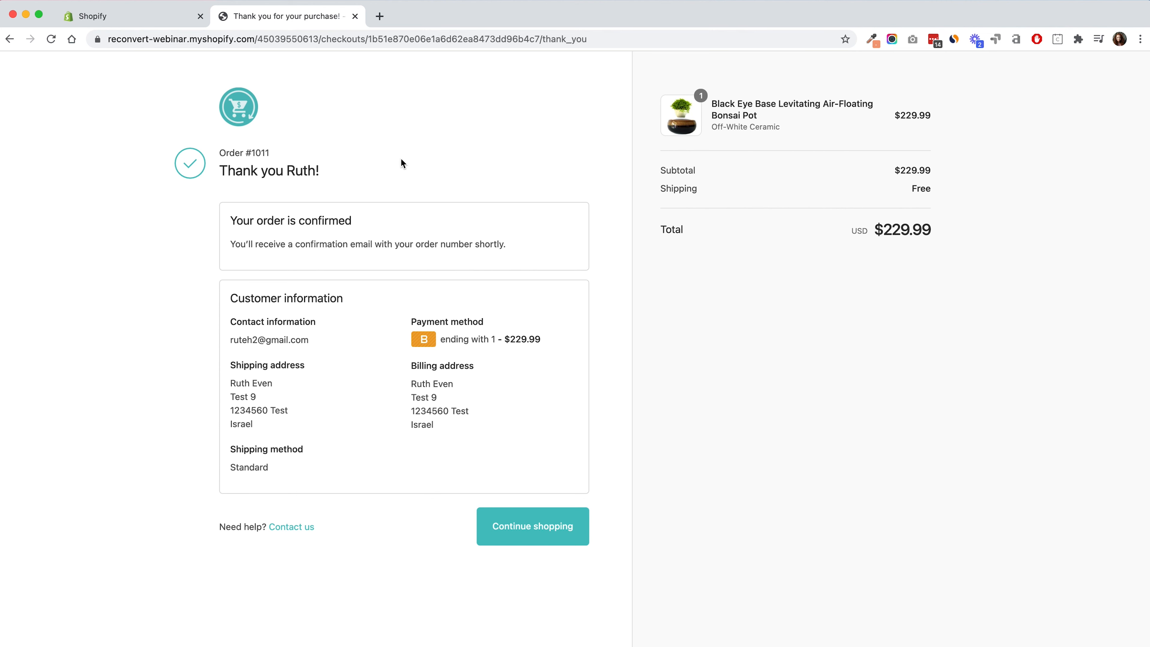
Switch to the ReConvert post purchase upsell app in the Shopify admin and enable ReConvert for the store.
{"action": "left_click", "coordinate": [171, 20]}
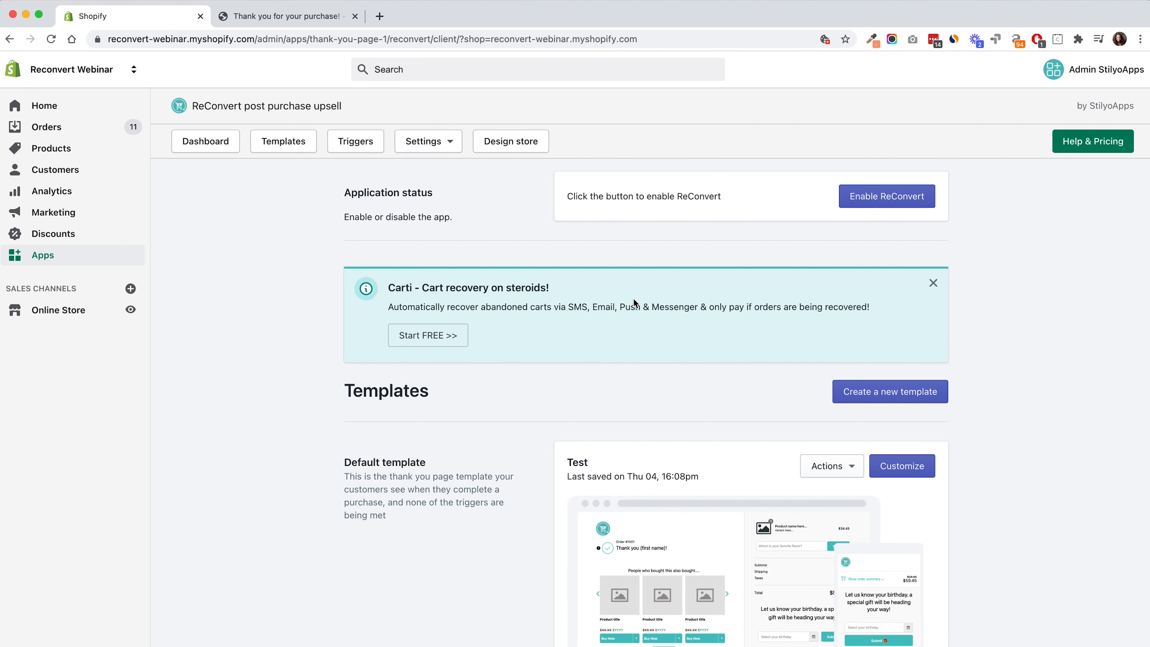
{"action": "scroll", "coordinate": [563, 471], "scroll_direction": "down", "scroll_amount": 5}
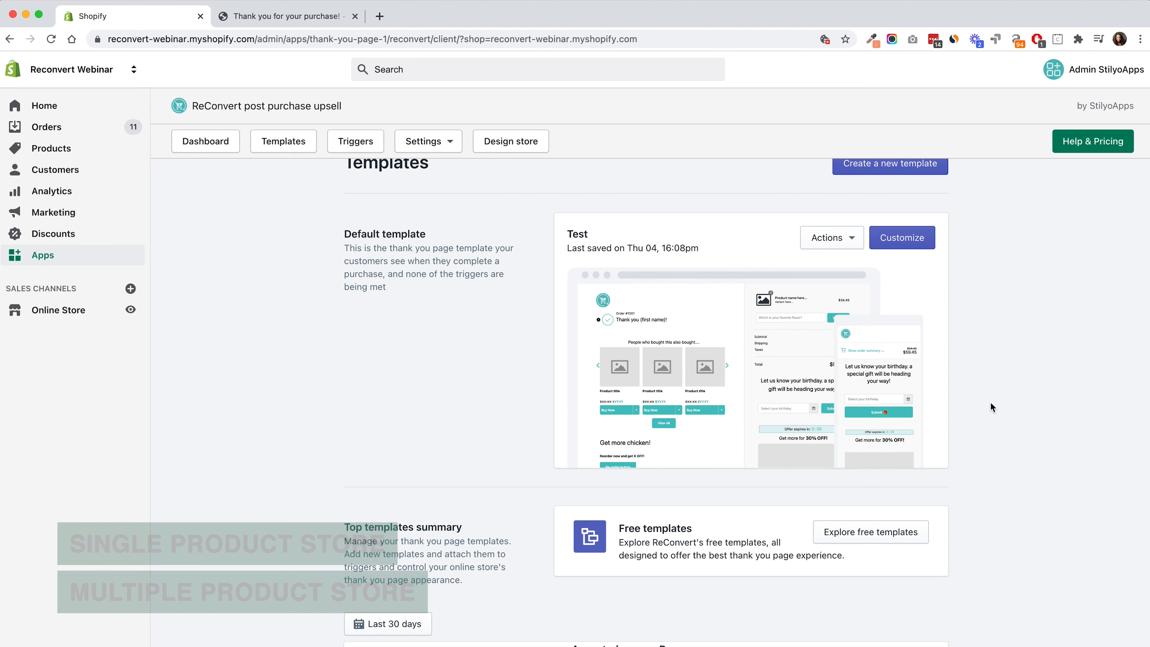
{"action": "scroll", "coordinate": [990, 401], "scroll_direction": "up", "scroll_amount": 5}
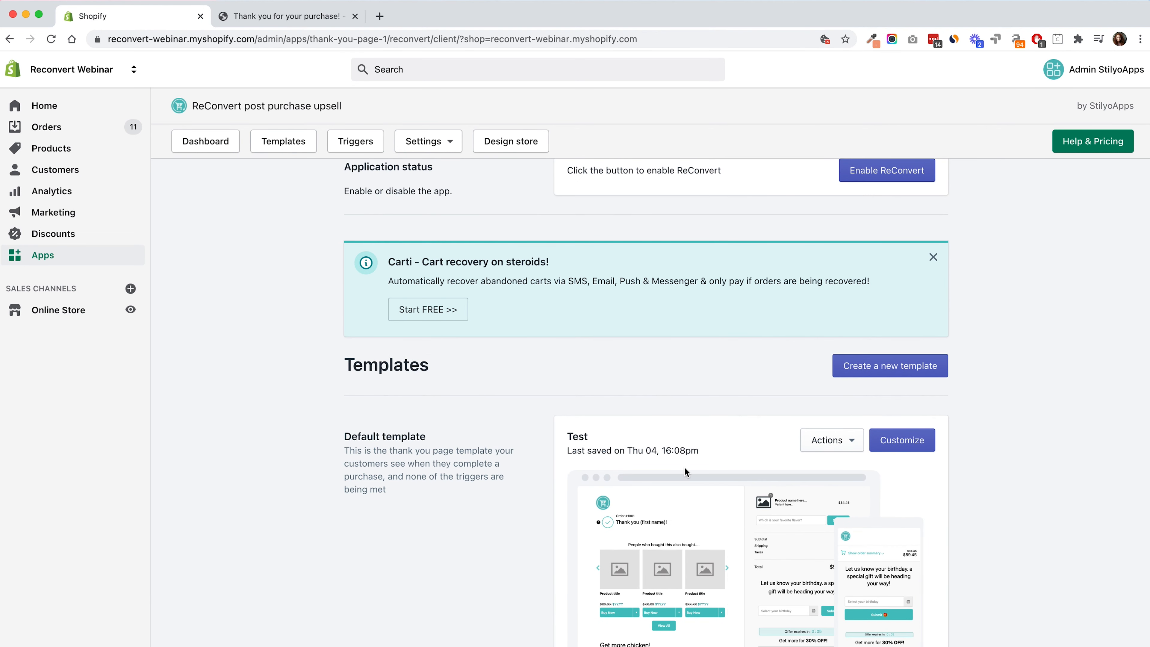
{"action": "left_click", "coordinate": [919, 175]}
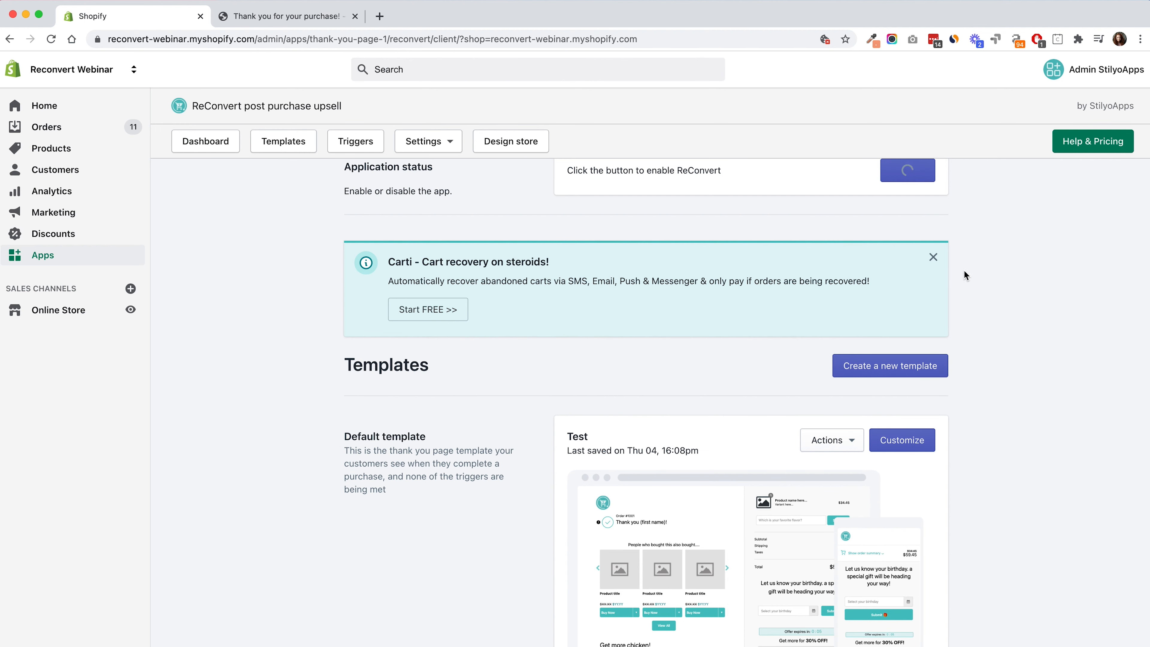
{"action": "left_click", "coordinate": [932, 175]}
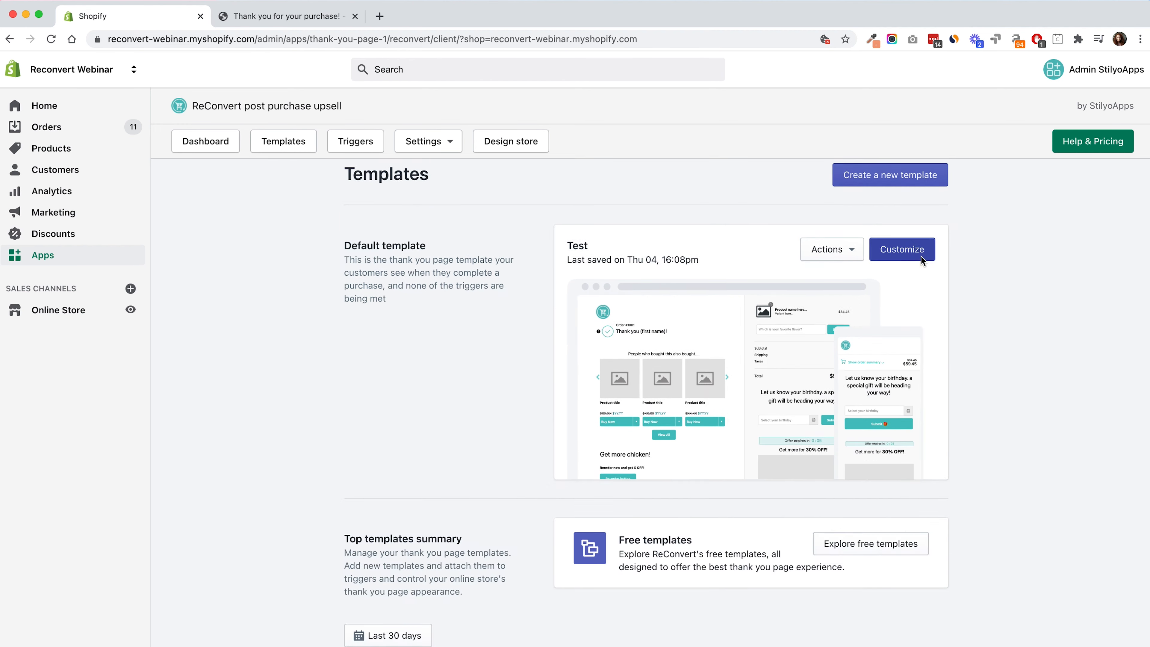
Open the default thank-you page template for customizing and look over its layout.
{"action": "left_click", "coordinate": [921, 256]}
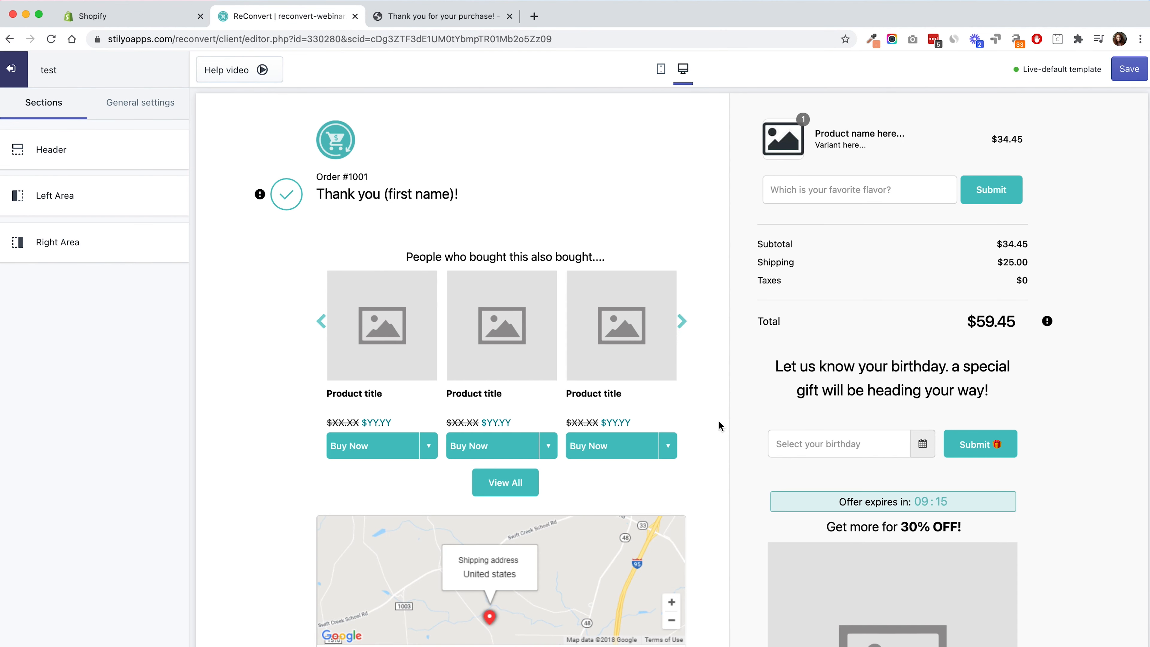
{"action": "scroll", "coordinate": [717, 417], "scroll_direction": "down", "scroll_amount": 3}
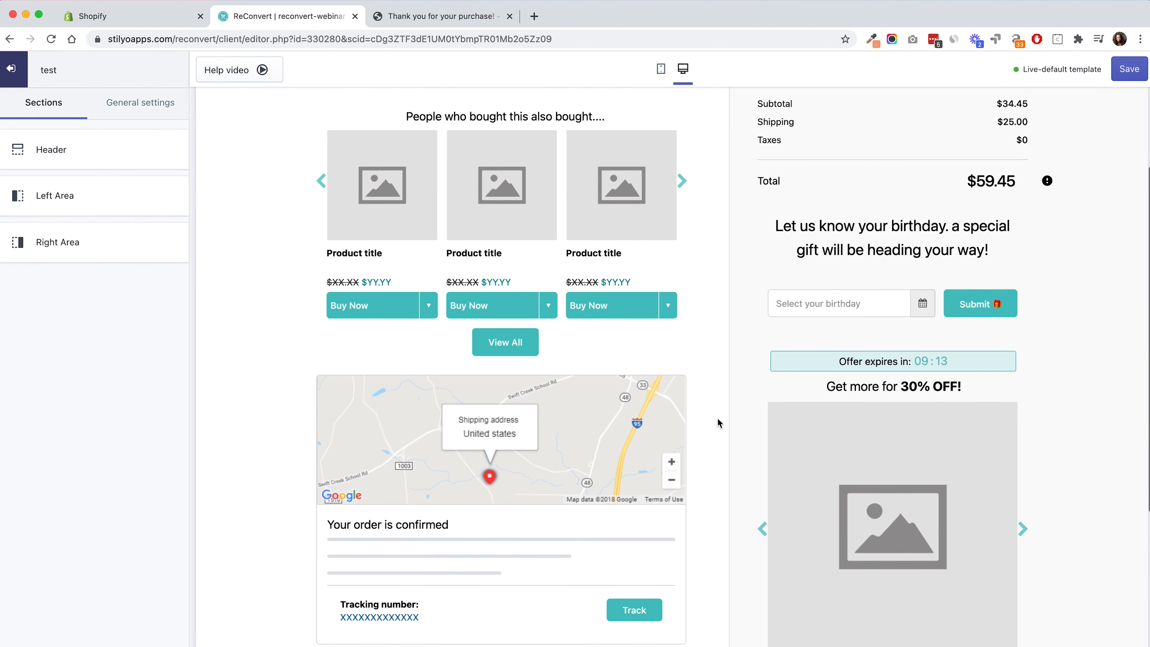
{"action": "scroll", "coordinate": [717, 418], "scroll_direction": "up", "scroll_amount": 3}
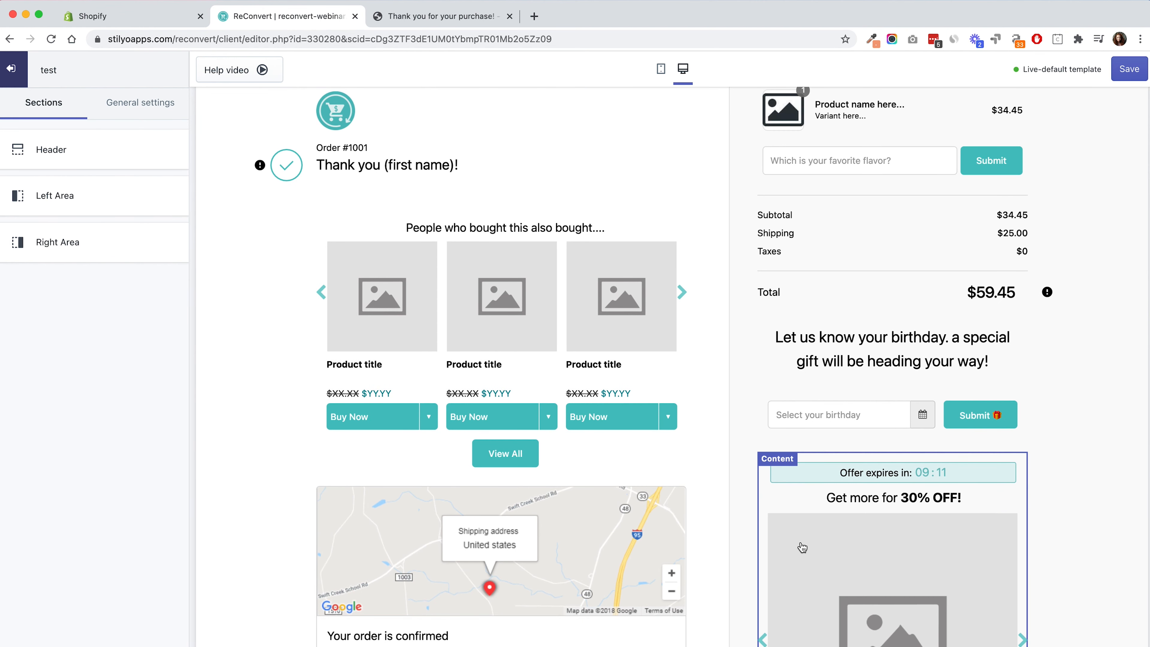
Open the pop-up with timer settings, preview the One-Time Offer pop-up, and close the preview.
{"action": "left_click", "coordinate": [119, 104]}
{"action": "left_click", "coordinate": [75, 210]}
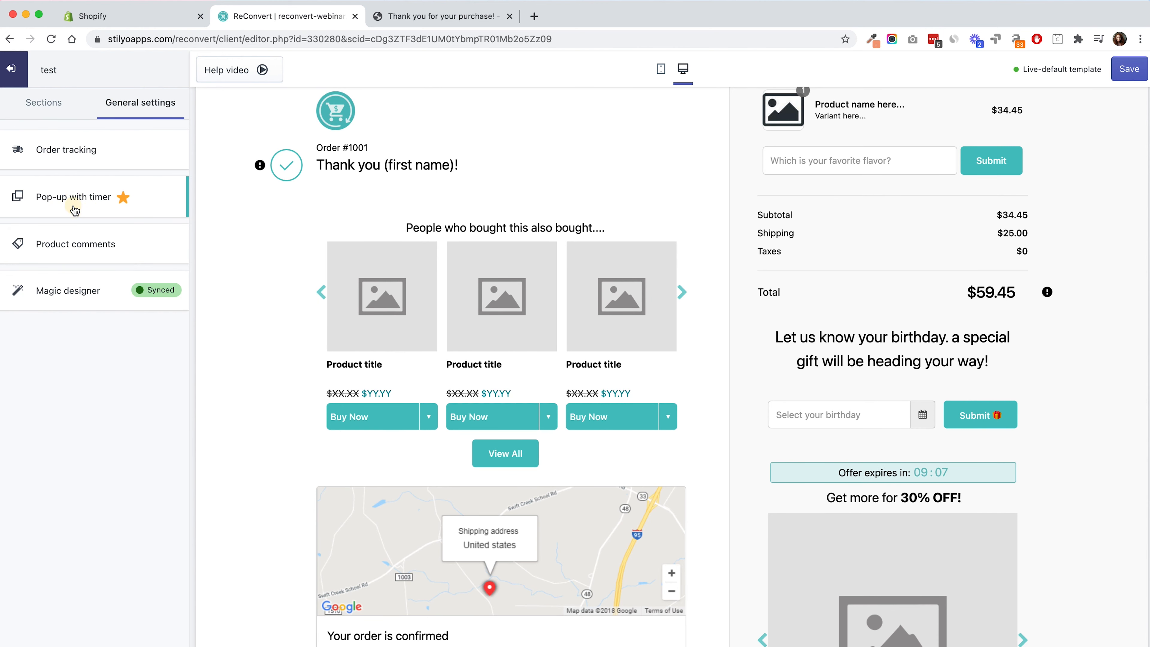
{"action": "left_click", "coordinate": [49, 155]}
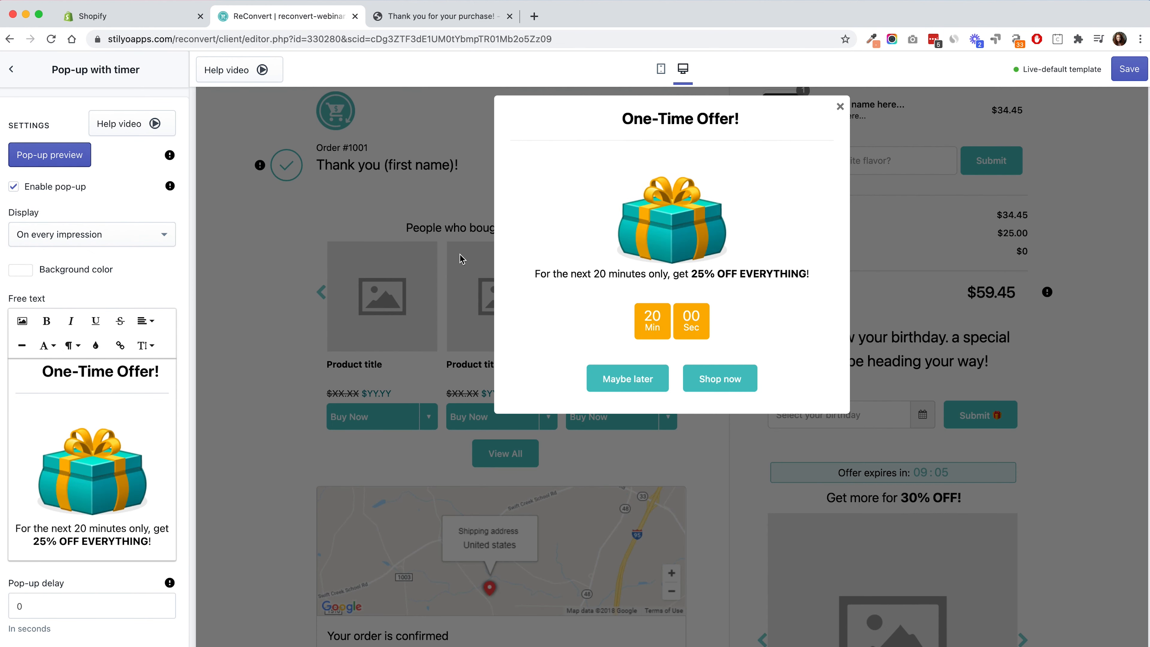
{"action": "scroll", "coordinate": [461, 254], "scroll_direction": "up", "scroll_amount": 1}
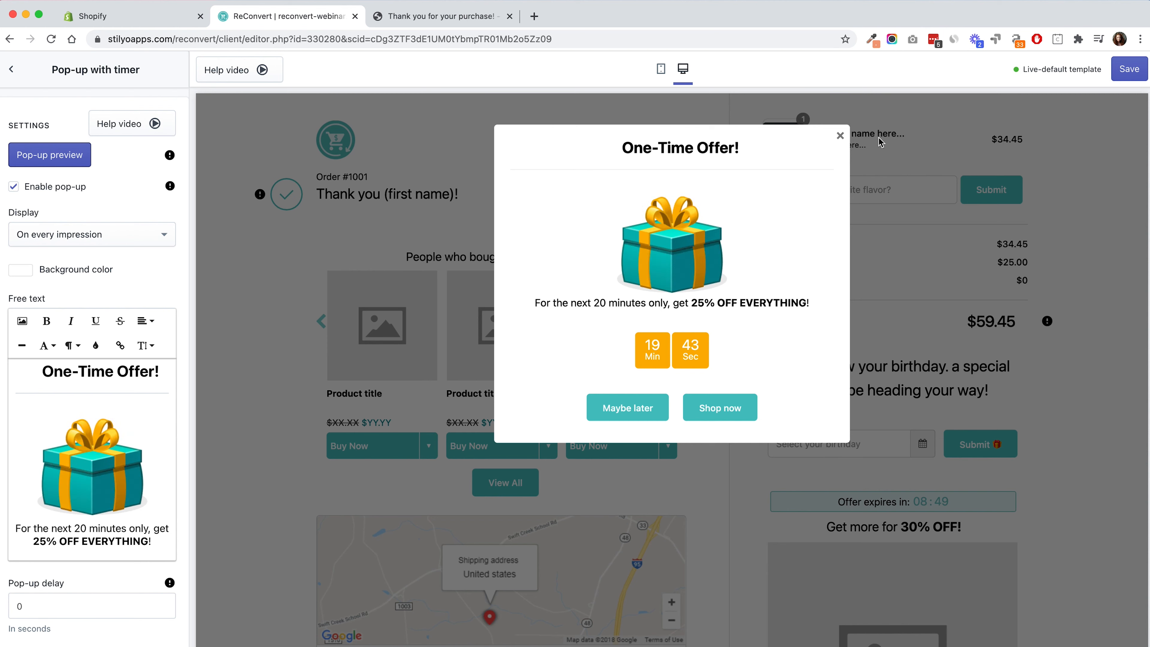
{"action": "left_click", "coordinate": [839, 136]}
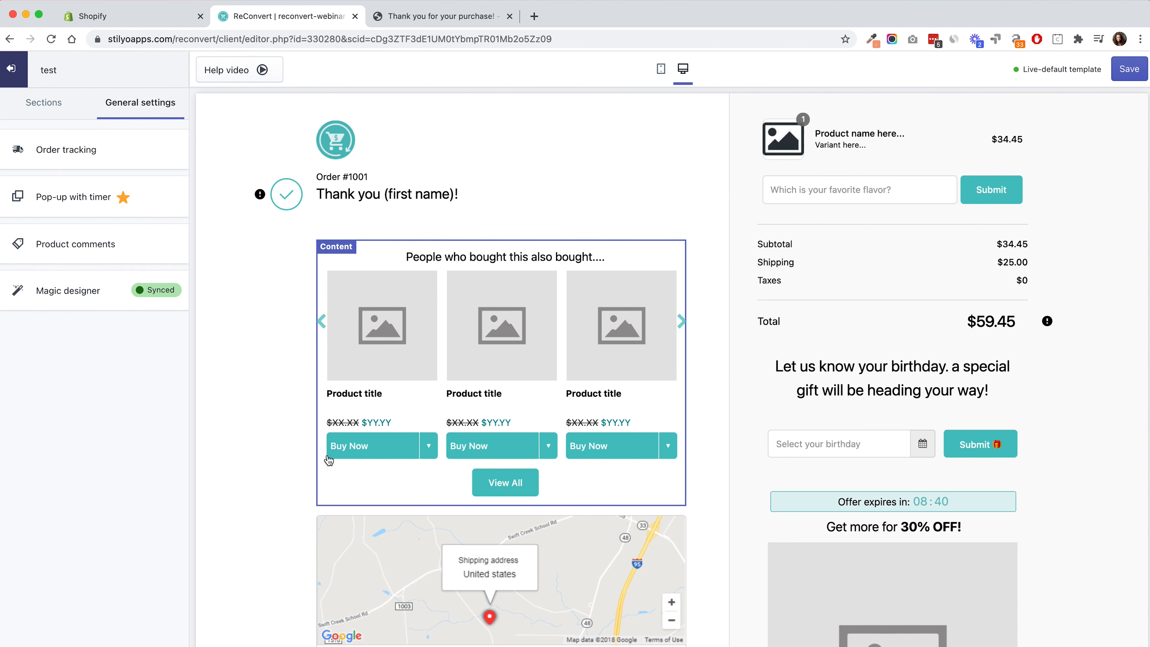
Open the settings of the product upsell section titled "Get more for 30% OFF!" and check which product it offers.
{"action": "scroll", "coordinate": [457, 370], "scroll_direction": "down", "scroll_amount": 5}
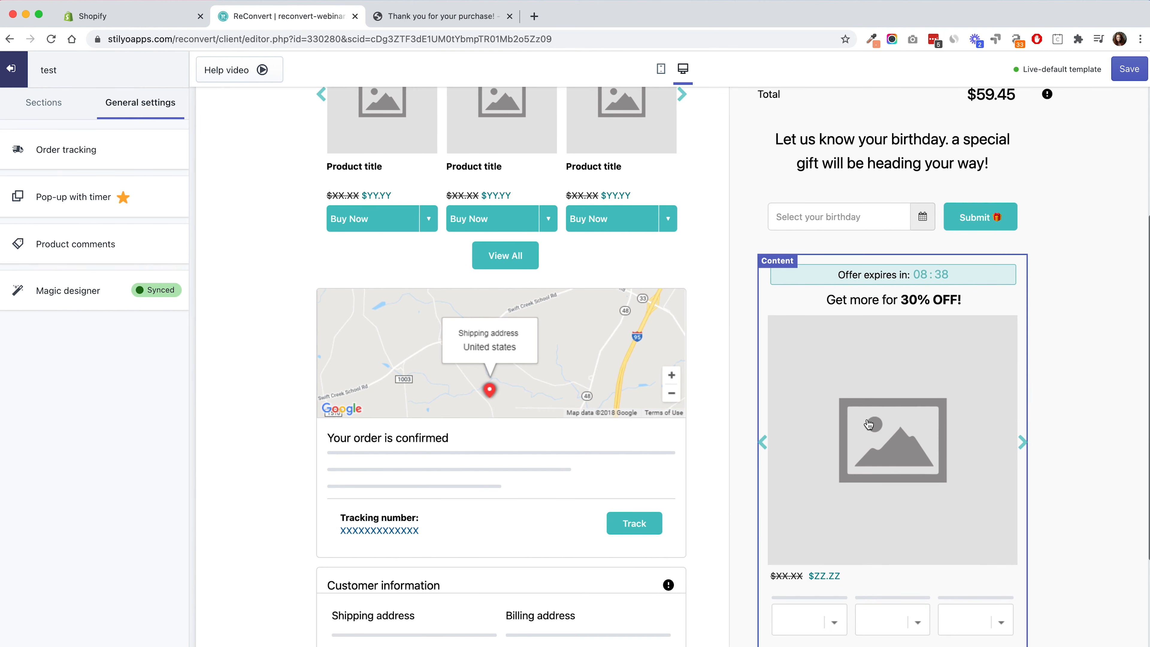
{"action": "left_click", "coordinate": [900, 360]}
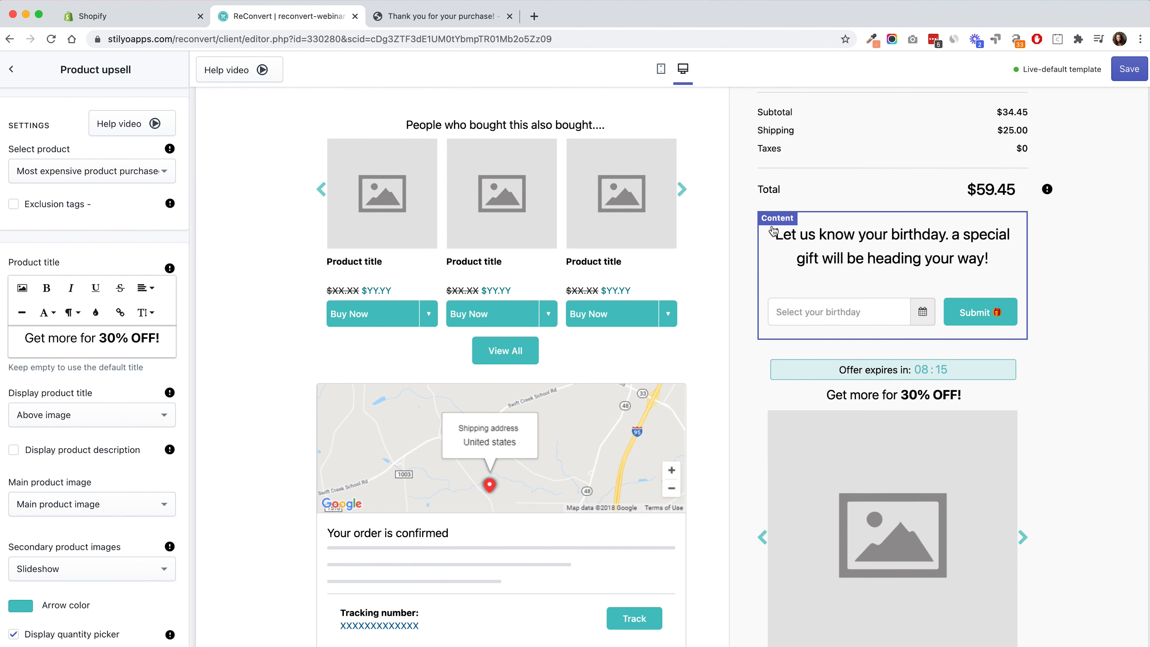
{"action": "left_click", "coordinate": [113, 171]}
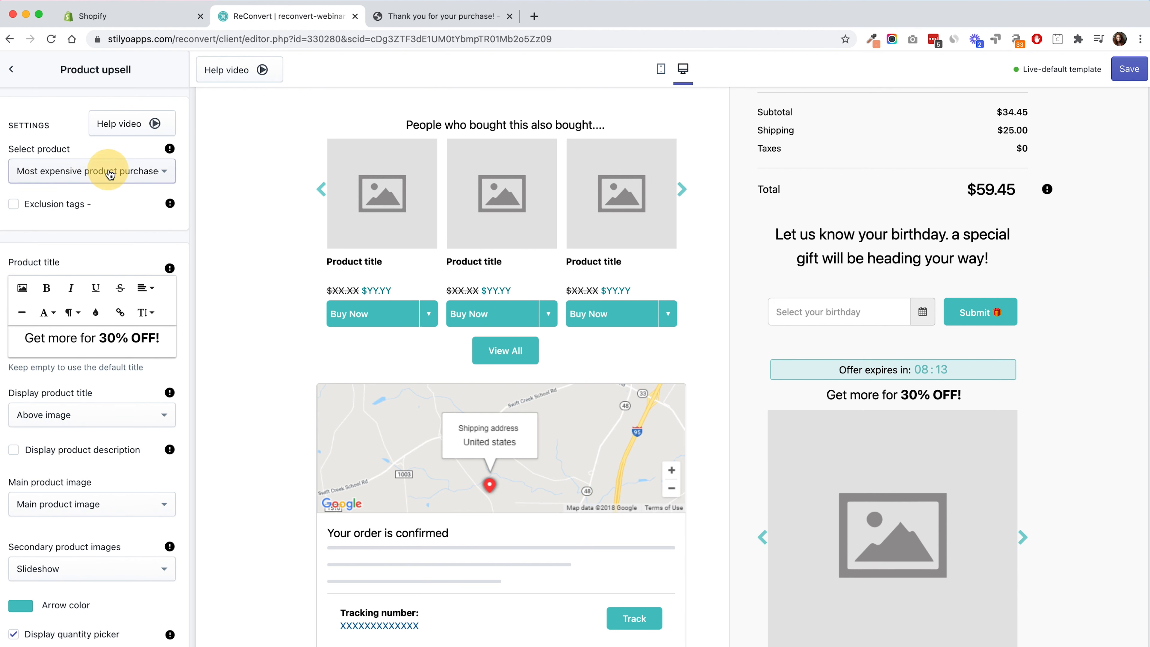
Reload the live order thank-you page and dismiss the notification request and the one-time offer pop-up.
{"action": "left_click", "coordinate": [434, 16]}
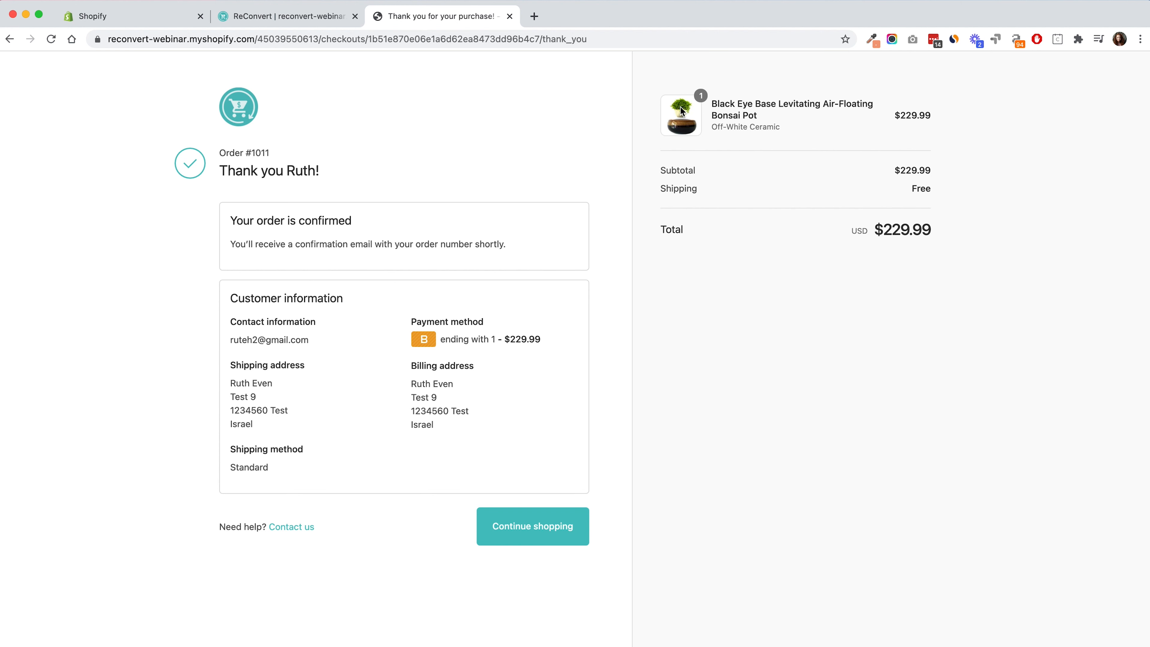
{"action": "left_click", "coordinate": [51, 38]}
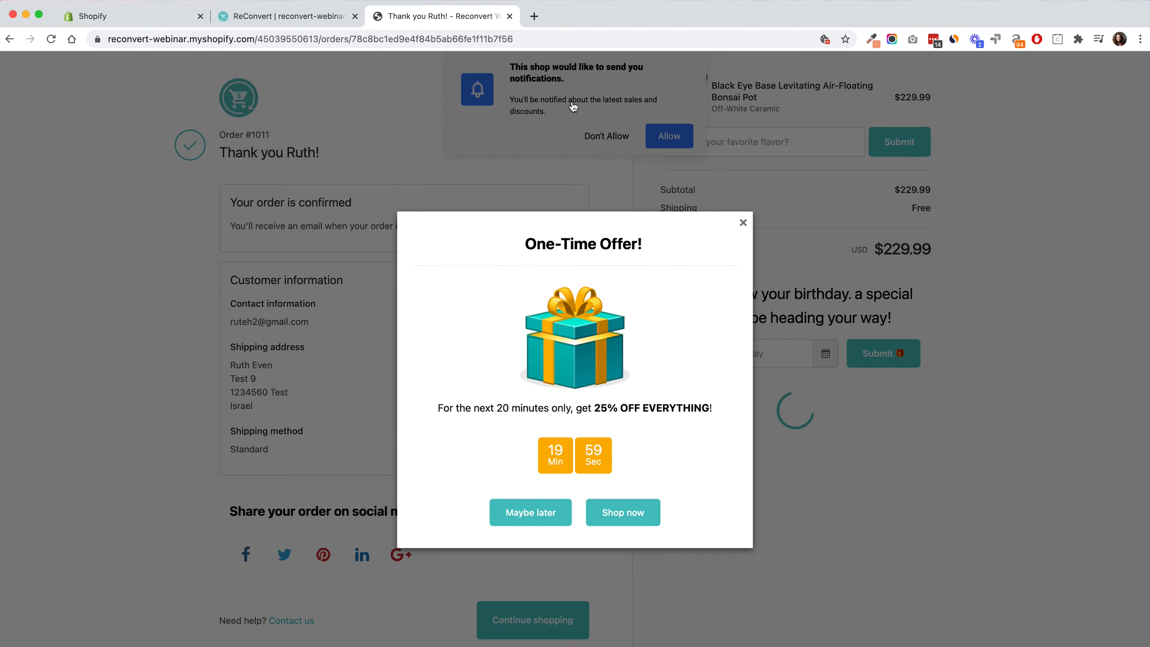
{"action": "left_click", "coordinate": [606, 136]}
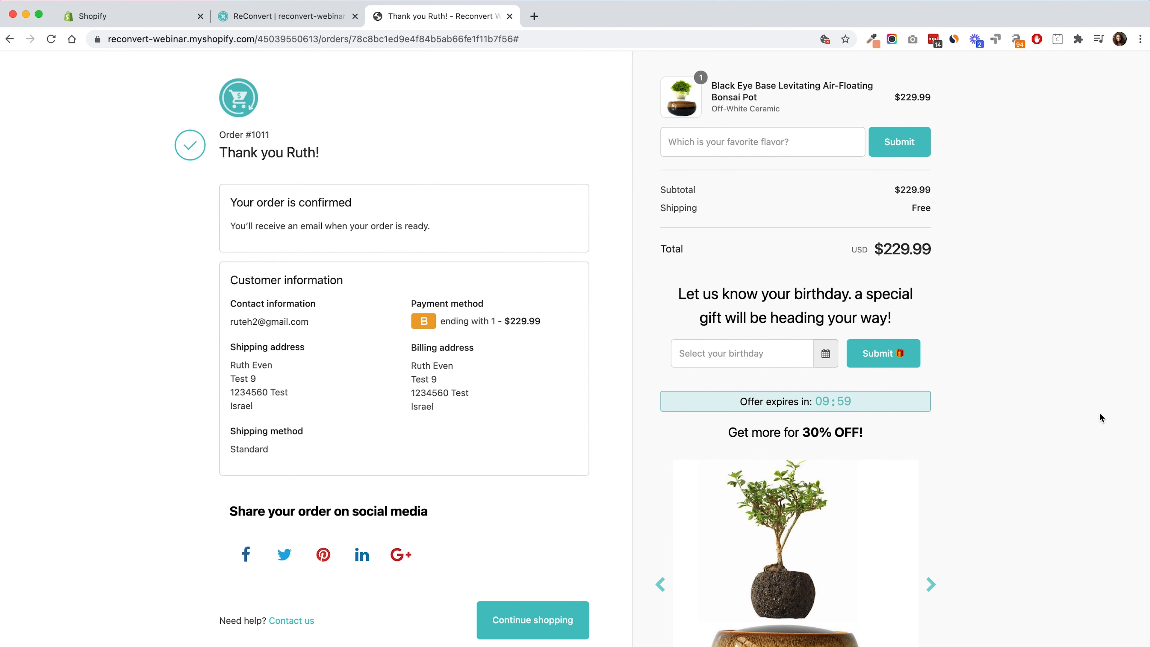
View the 30% OFF product upsell on the live thank-you page and advance its image slideshow.
{"action": "scroll", "coordinate": [902, 490], "scroll_direction": "down", "scroll_amount": 5}
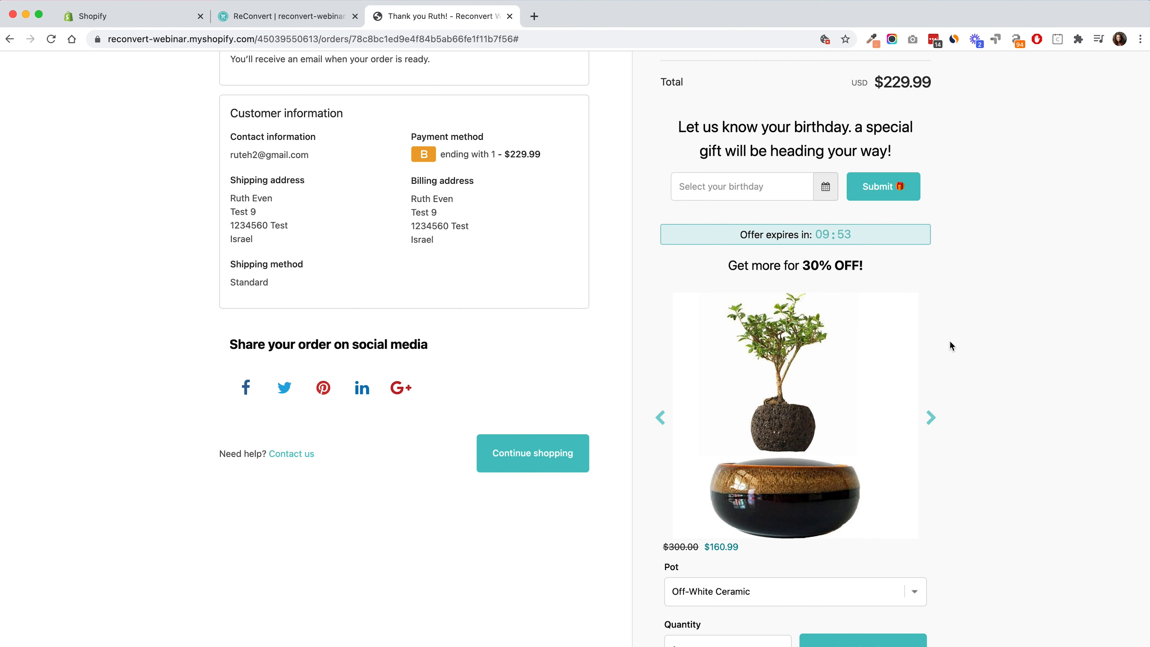
{"action": "left_click", "coordinate": [930, 418]}
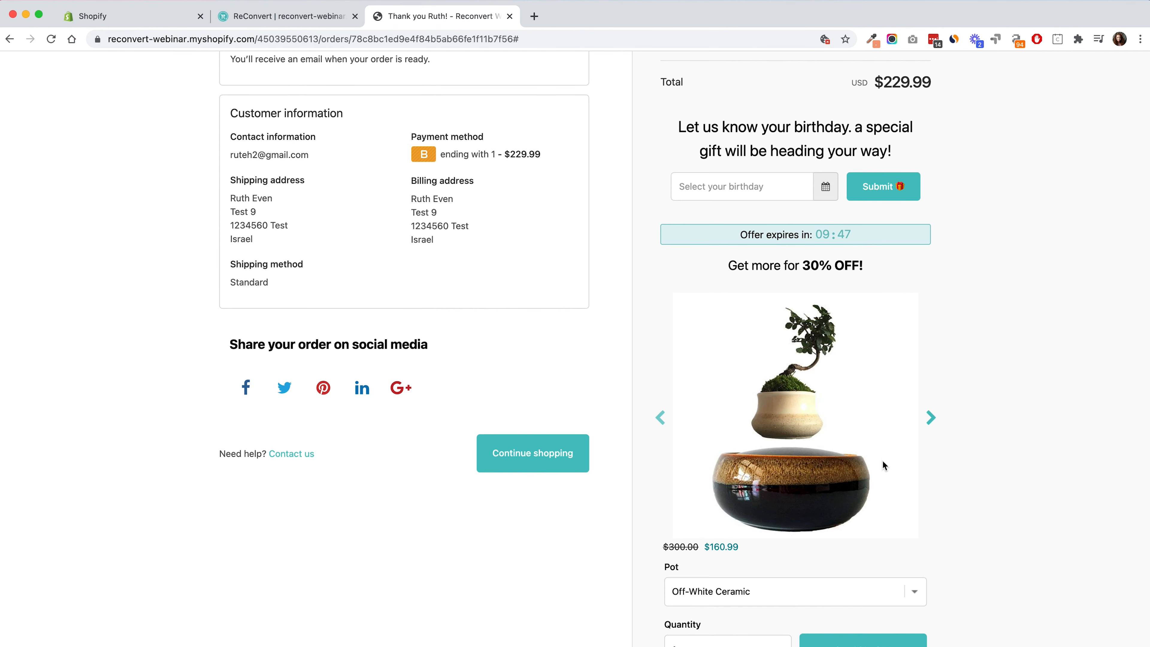
{"action": "scroll", "coordinate": [908, 414], "scroll_direction": "up", "scroll_amount": 1}
{"action": "scroll", "coordinate": [898, 399], "scroll_direction": "down", "scroll_amount": 1}
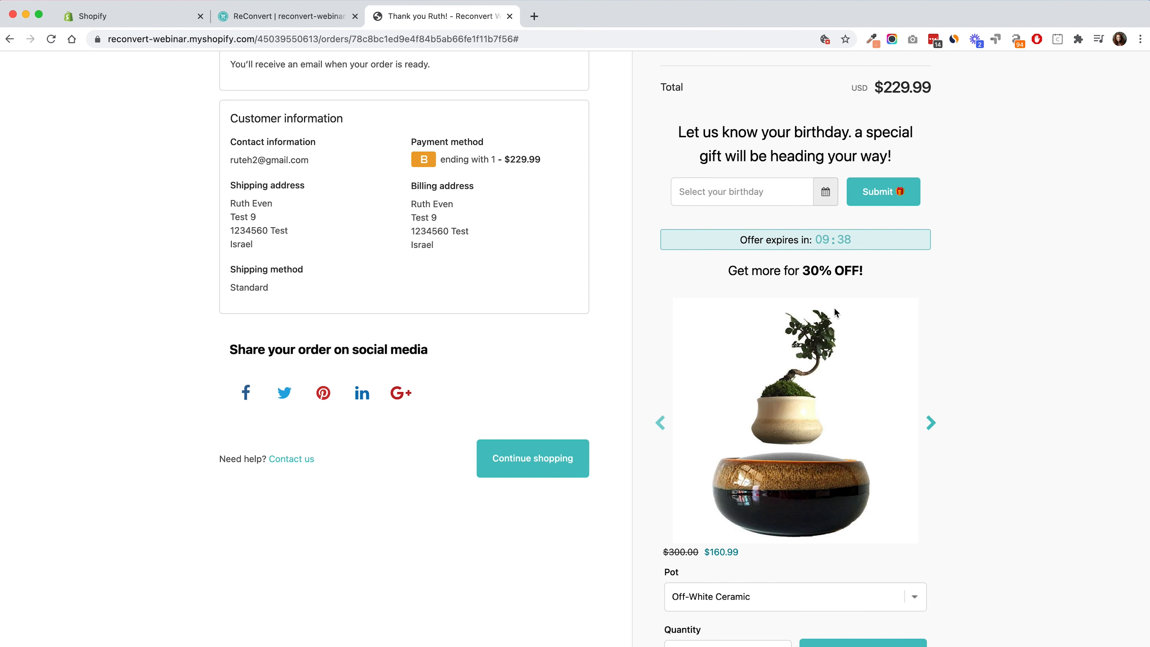
Return to the template editor and set the product upsell to offer a specific product.
{"action": "key", "text": "ctrl+shift+Tab"}
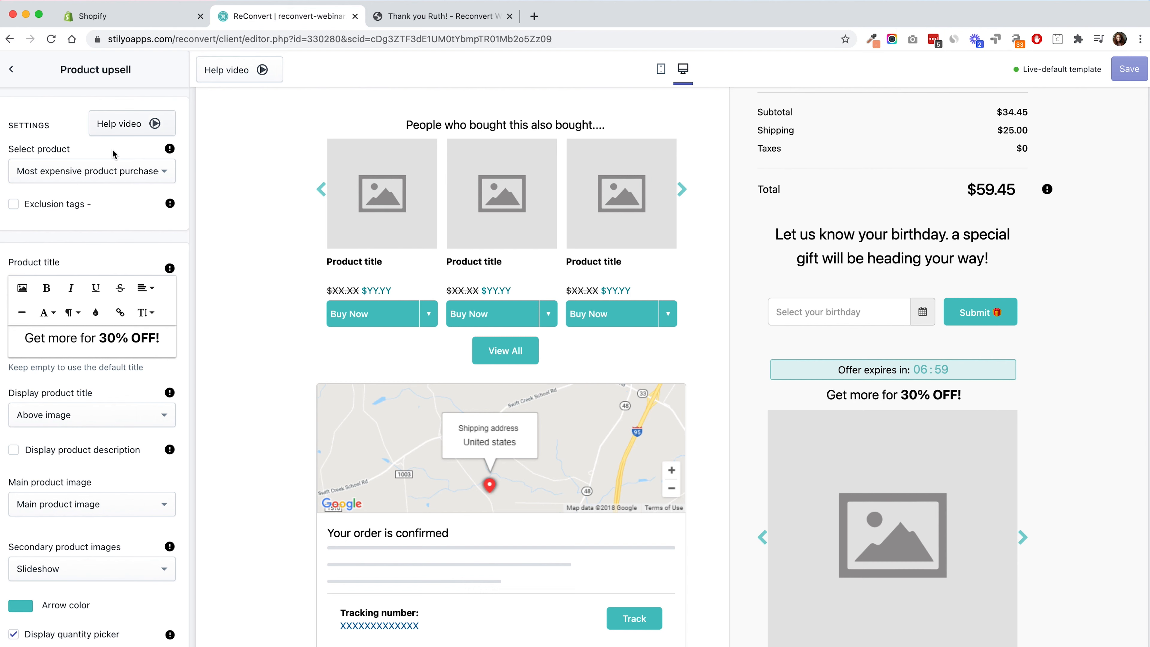
{"action": "left_click", "coordinate": [95, 175]}
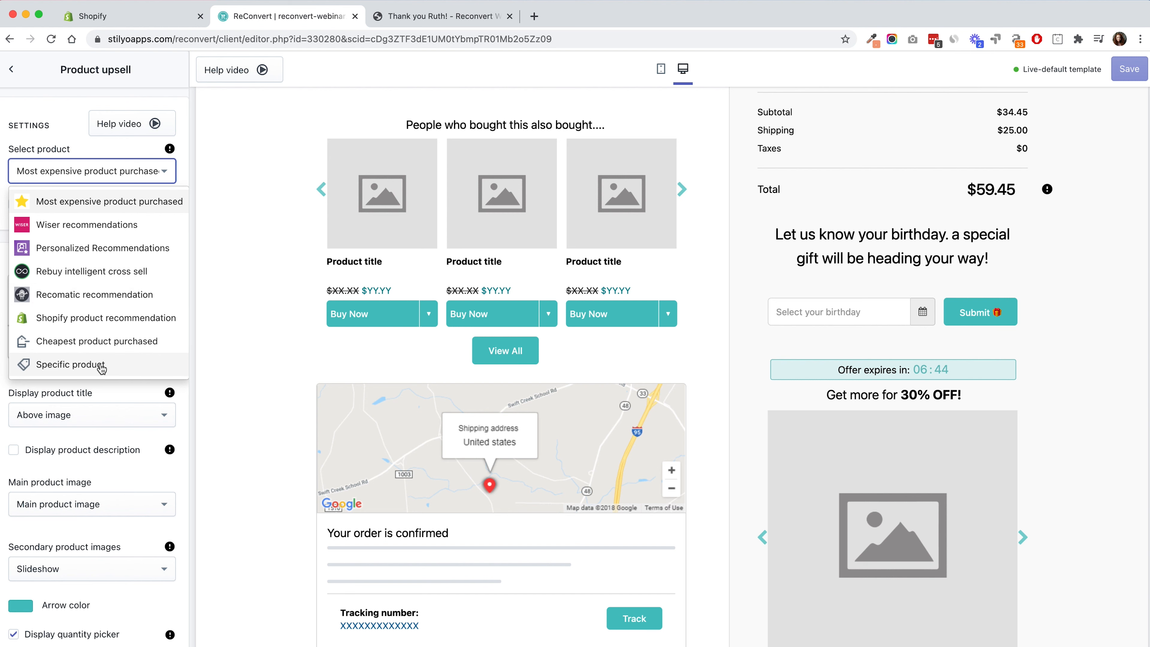
{"action": "left_click", "coordinate": [50, 367]}
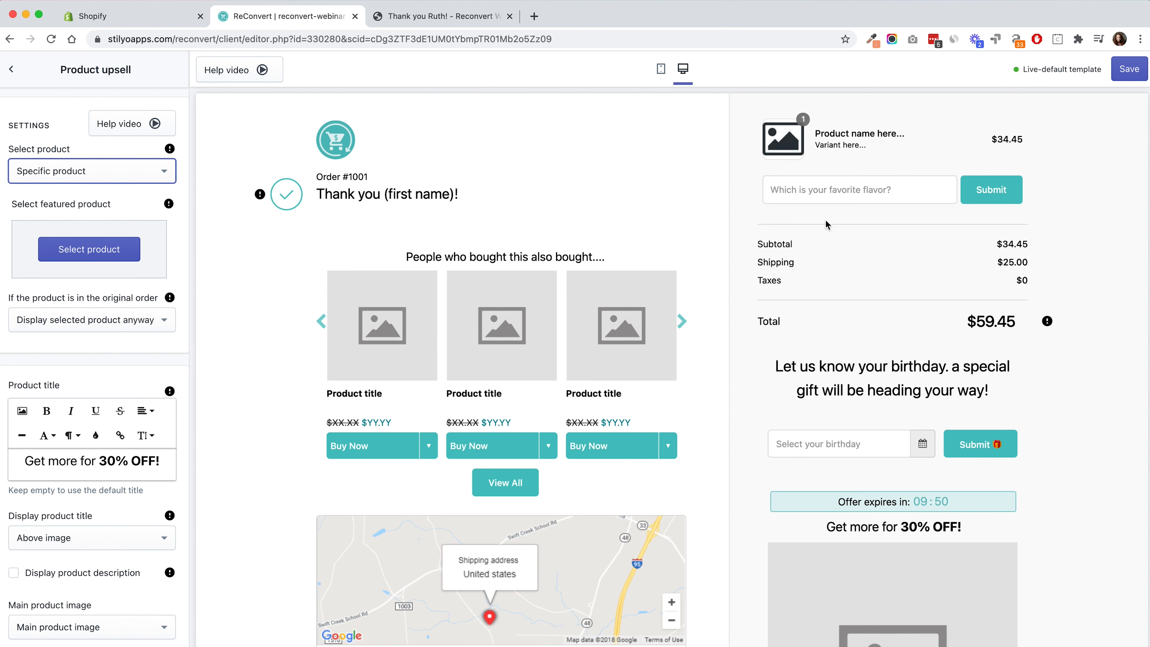
Search the featured product list for "plan" and select the Plant Pruning Metal Scissor Kit as the upsell product.
{"action": "left_click", "coordinate": [85, 256]}
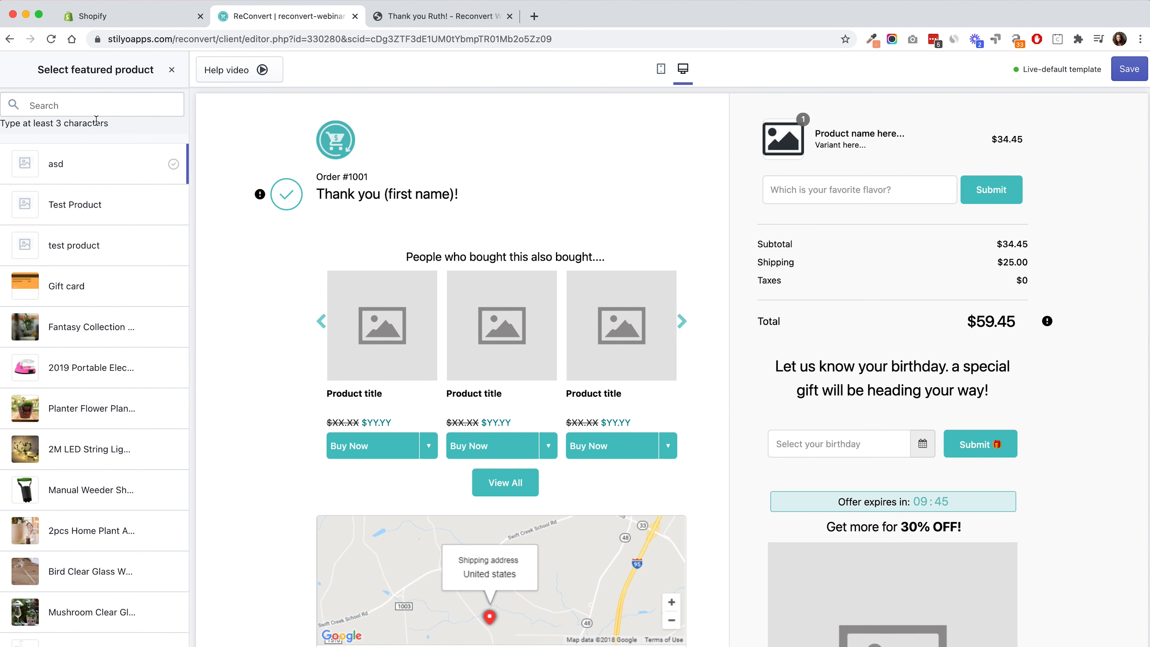
{"action": "left_click", "coordinate": [392, 22]}
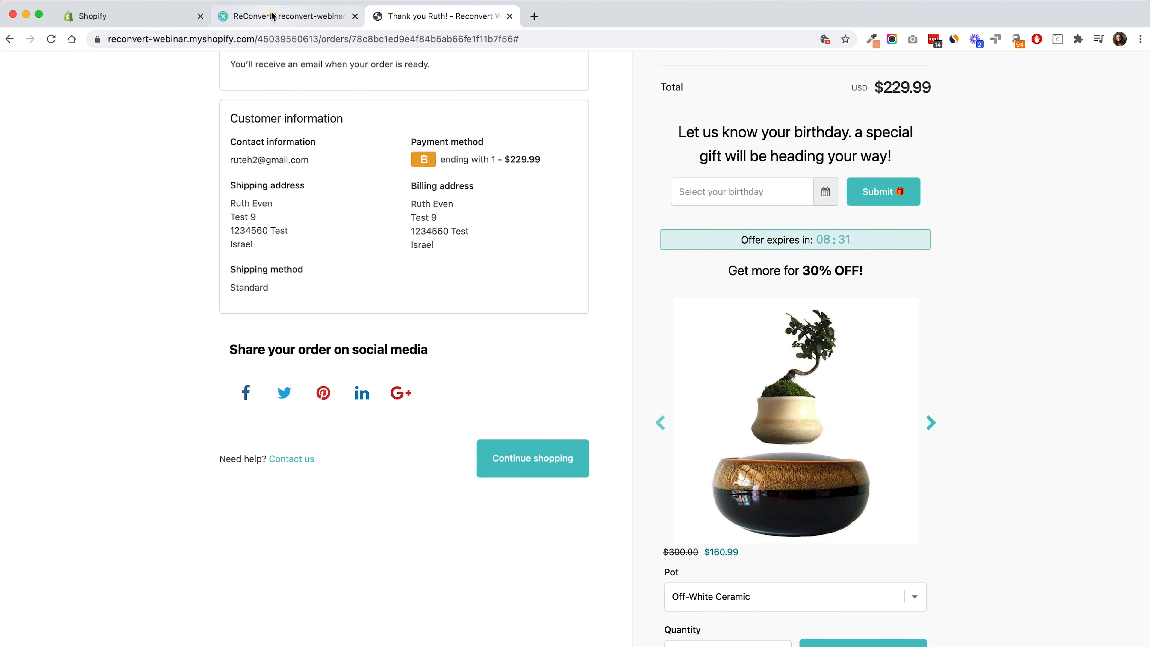
{"action": "left_click", "coordinate": [283, 16]}
{"action": "left_click", "coordinate": [90, 113]}
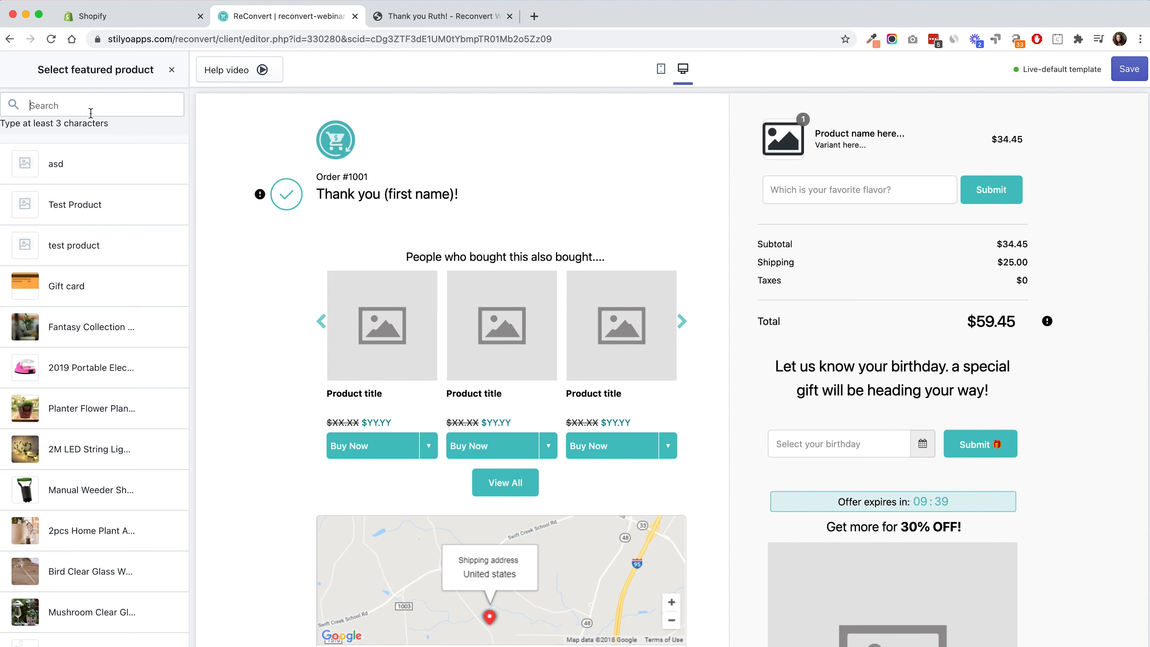
{"action": "scroll", "coordinate": [47, 453], "scroll_direction": "down", "scroll_amount": 5}
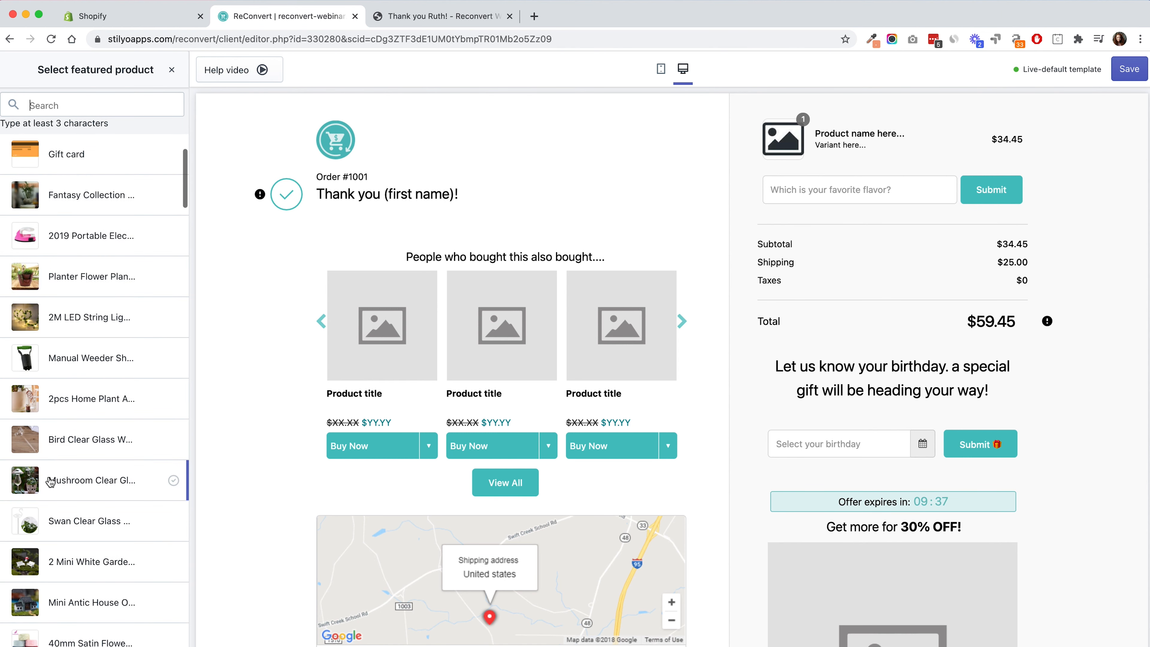
{"action": "scroll", "coordinate": [51, 482], "scroll_direction": "down", "scroll_amount": 20}
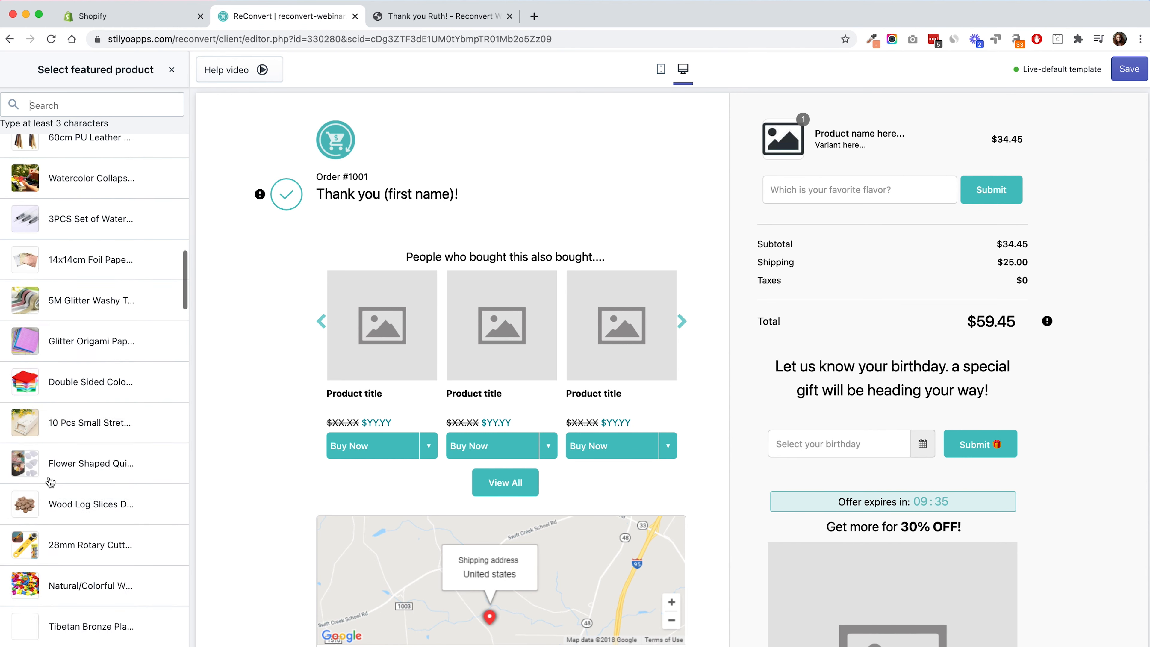
{"action": "scroll", "coordinate": [50, 481], "scroll_direction": "down", "scroll_amount": 10}
{"action": "scroll", "coordinate": [103, 303], "scroll_direction": "up", "scroll_amount": 20}
{"action": "scroll", "coordinate": [103, 303], "scroll_direction": "up", "scroll_amount": 12}
{"action": "type", "text": "plan"}
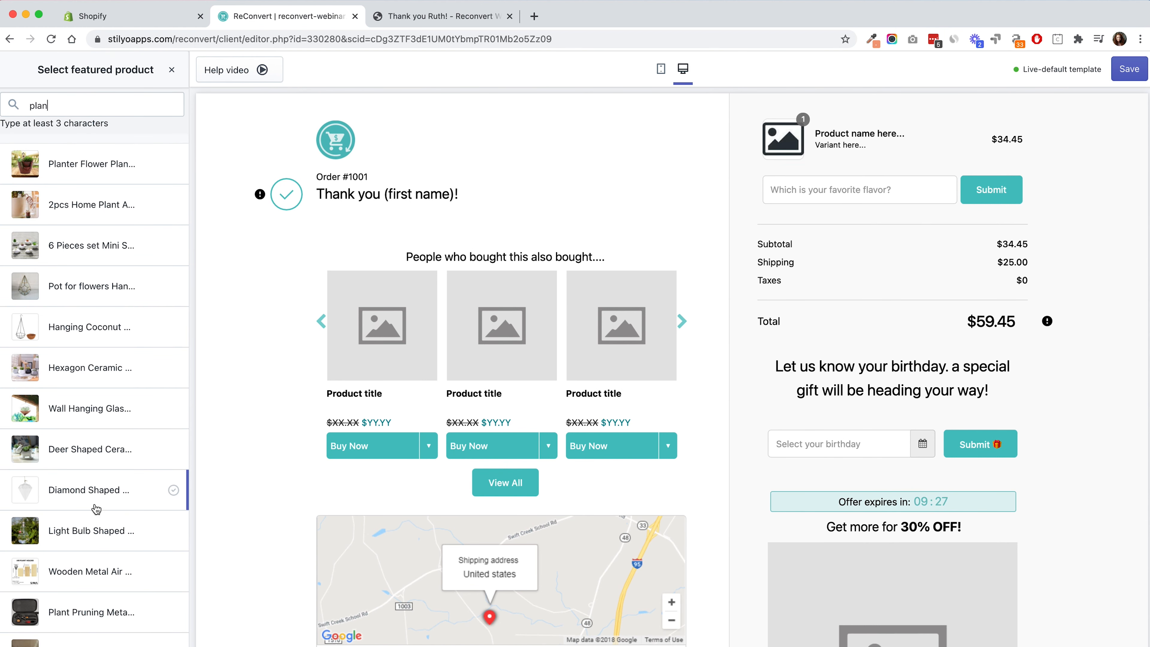
{"action": "scroll", "coordinate": [94, 513], "scroll_direction": "down", "scroll_amount": 6}
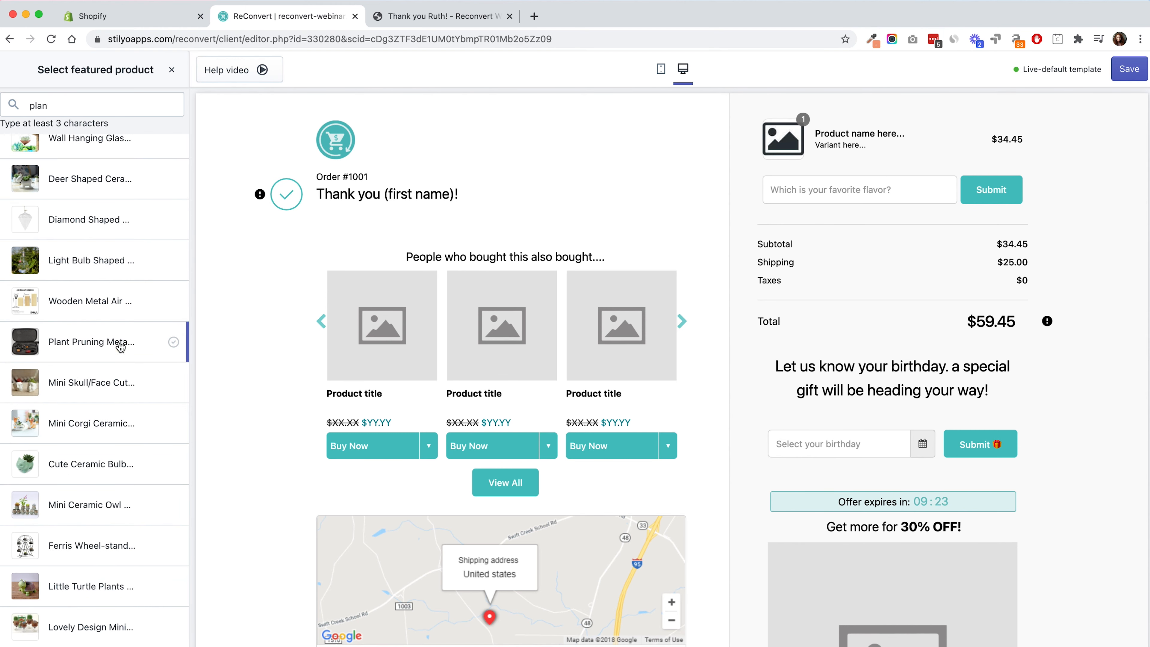
{"action": "left_click", "coordinate": [108, 333]}
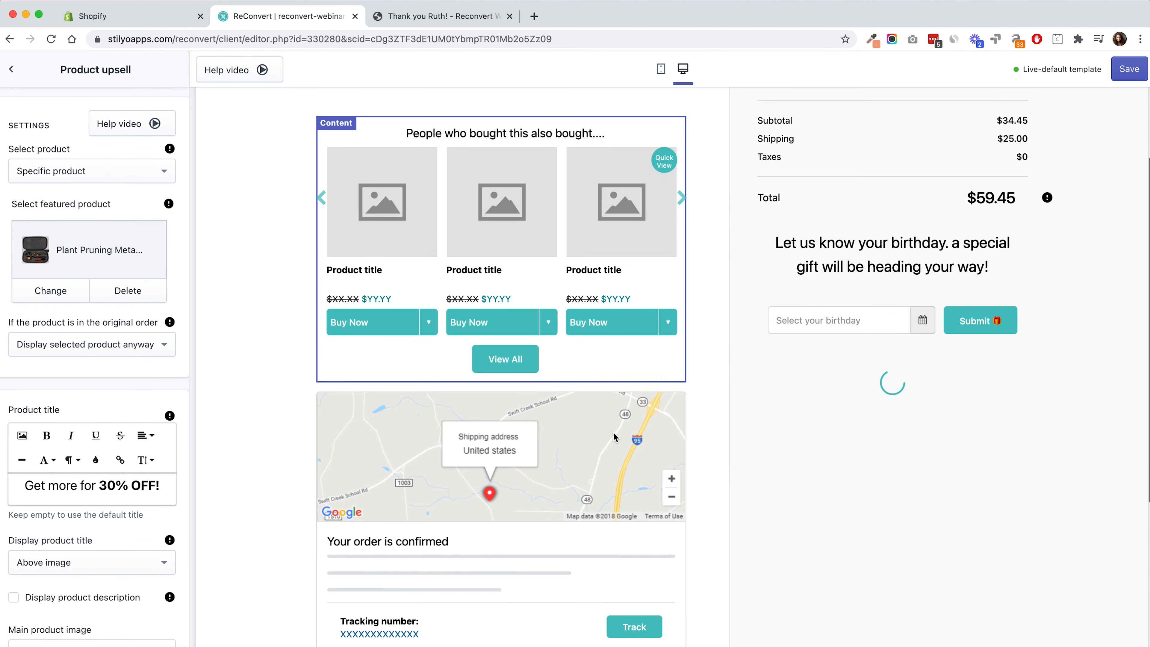
Review the upsell's preview and discount settings, and open the settings of the "People who bought this also bought...." product recommendations section.
{"action": "scroll", "coordinate": [970, 392], "scroll_direction": "up", "scroll_amount": 1}
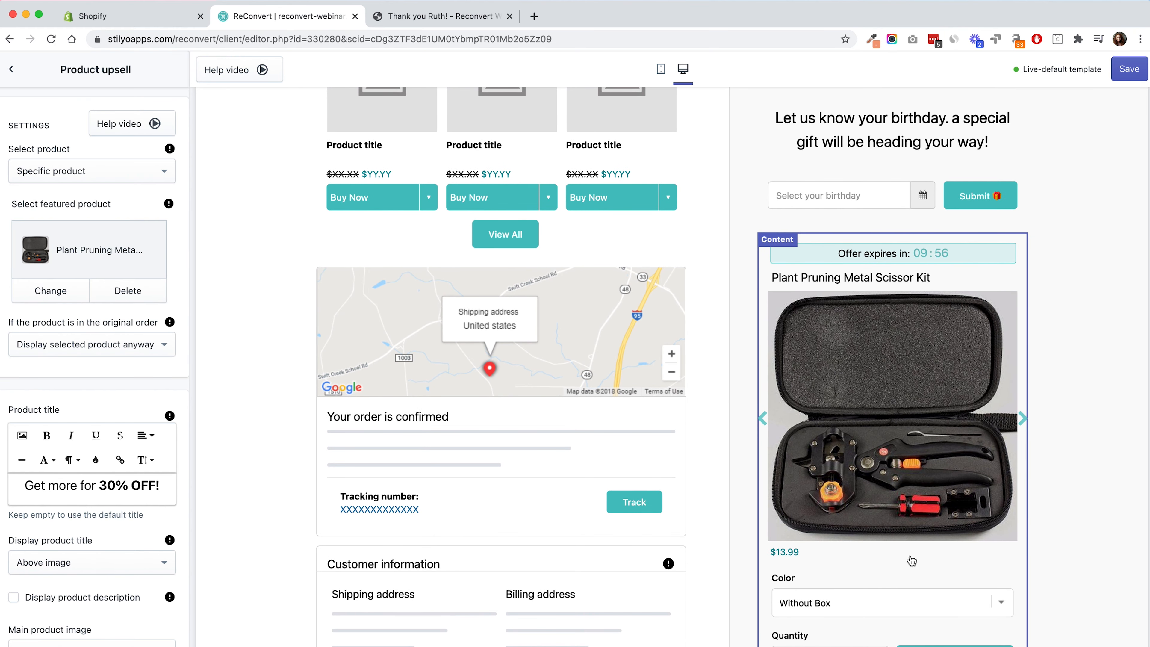
{"action": "scroll", "coordinate": [1077, 561], "scroll_direction": "up", "scroll_amount": 2}
{"action": "scroll", "coordinate": [1021, 481], "scroll_direction": "up", "scroll_amount": 1}
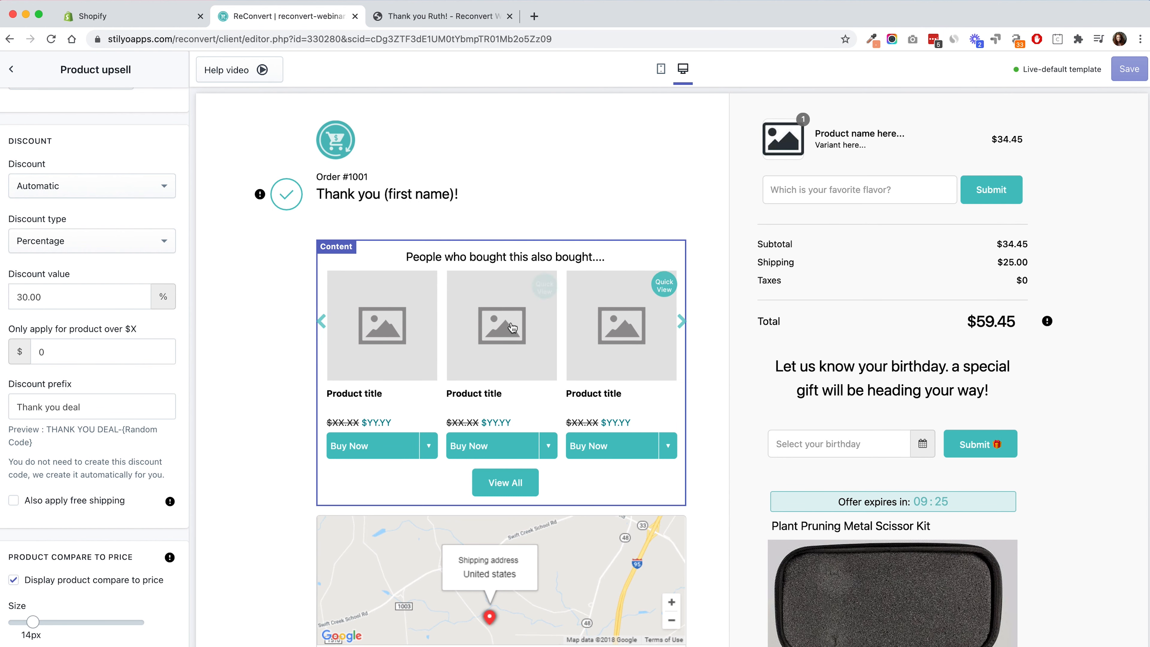
{"action": "left_click", "coordinate": [656, 264]}
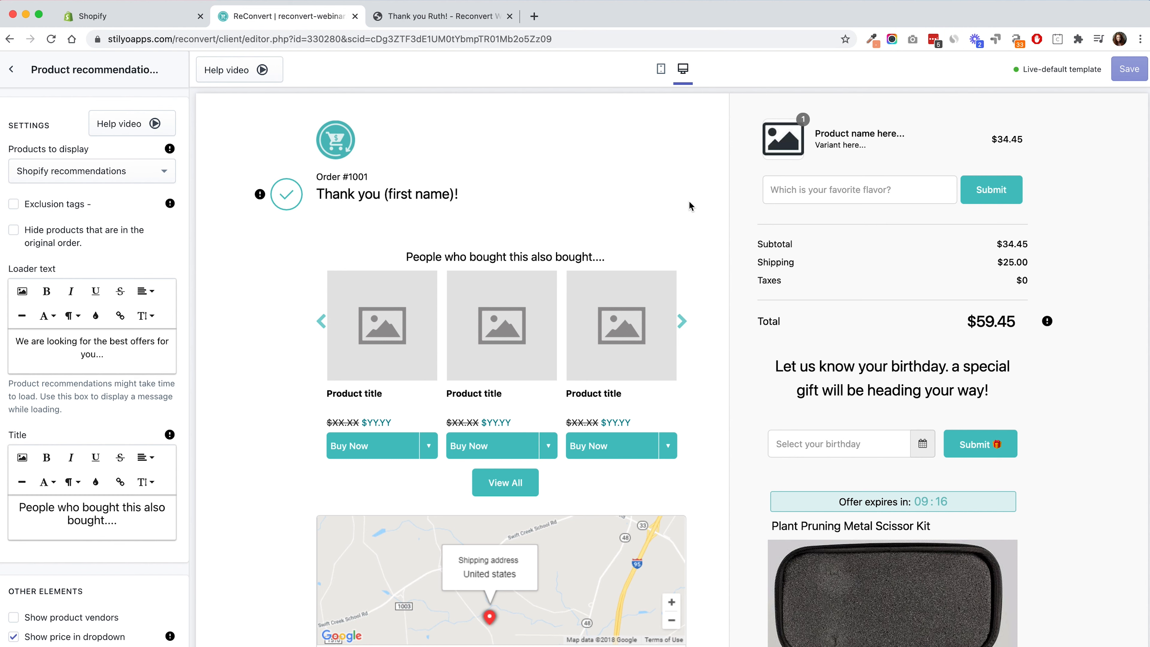
Set the product recommendations section to display a specific collection and choose Bonsai Accessories.
{"action": "left_click", "coordinate": [682, 322]}
{"action": "left_click", "coordinate": [682, 322]}
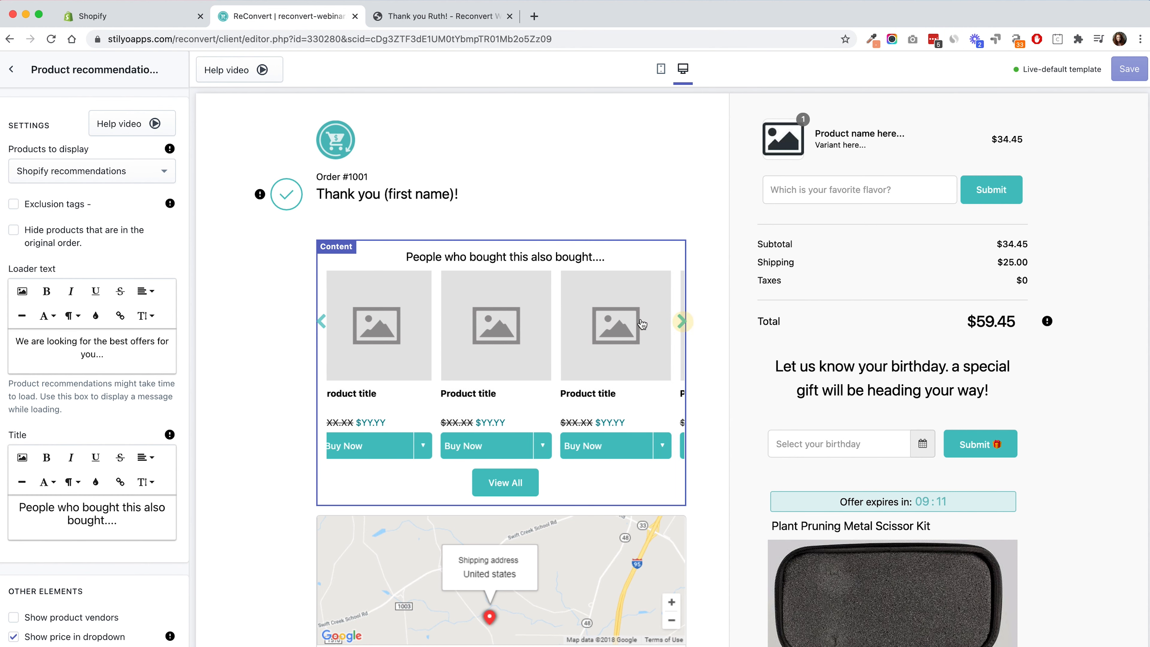
{"action": "left_click", "coordinate": [91, 171]}
{"action": "left_click", "coordinate": [82, 190]}
{"action": "left_click", "coordinate": [105, 260]}
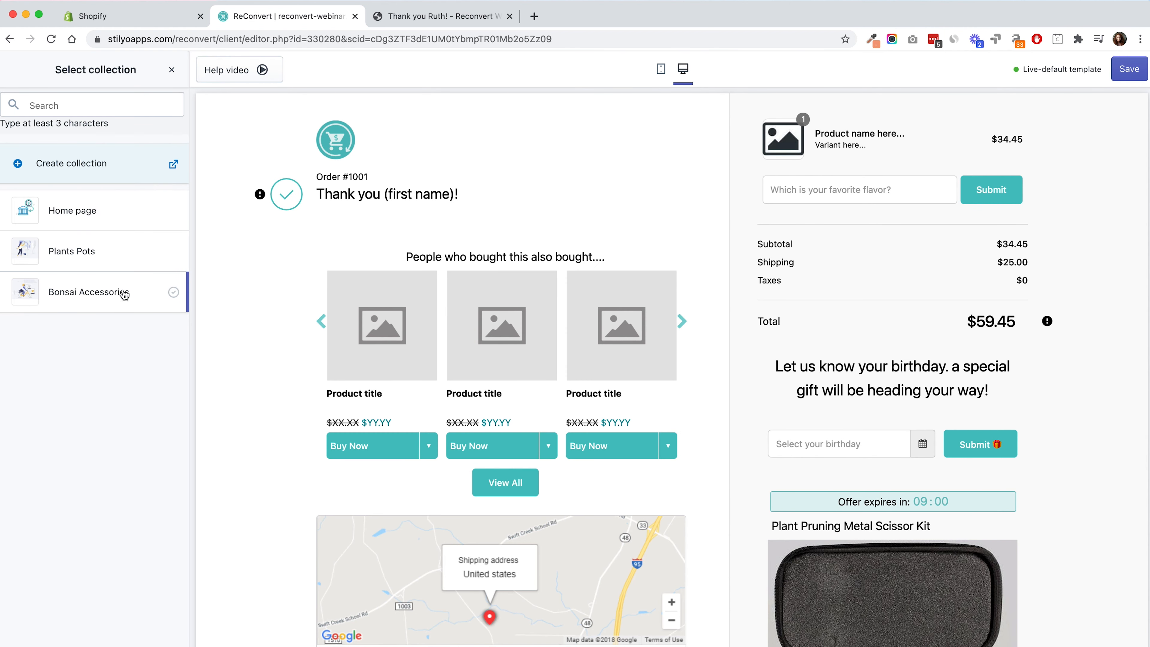
{"action": "left_click", "coordinate": [34, 286]}
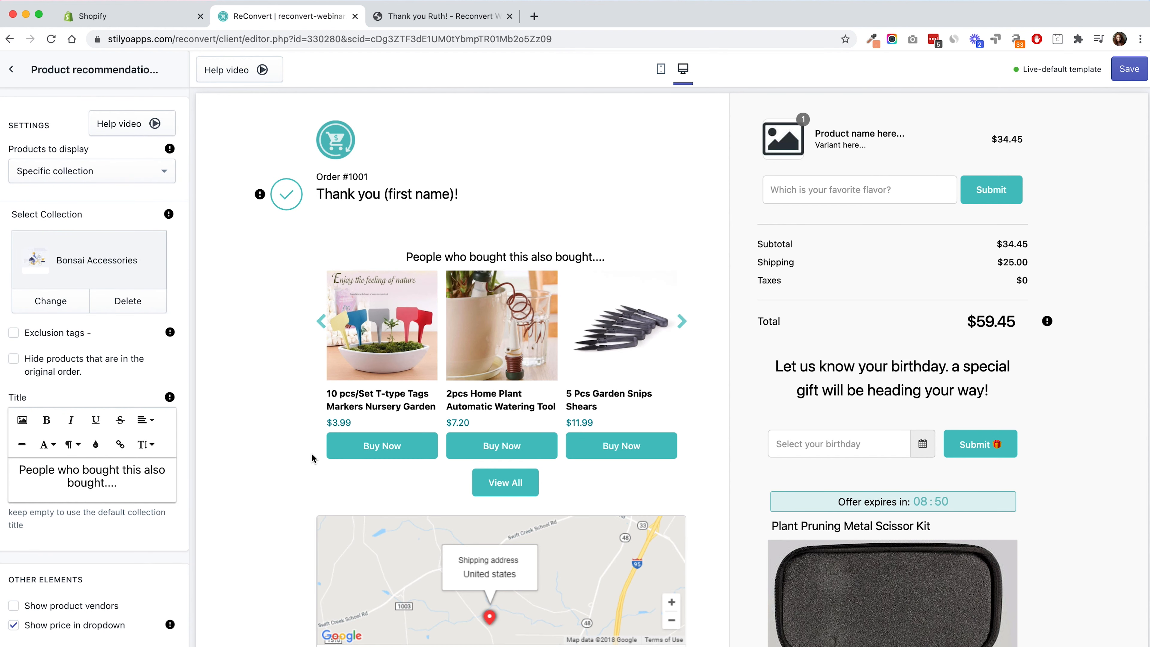
Browse the Bonsai Accessories products in the recommendations carousel preview.
{"action": "left_click", "coordinate": [683, 322]}
{"action": "left_click", "coordinate": [684, 331]}
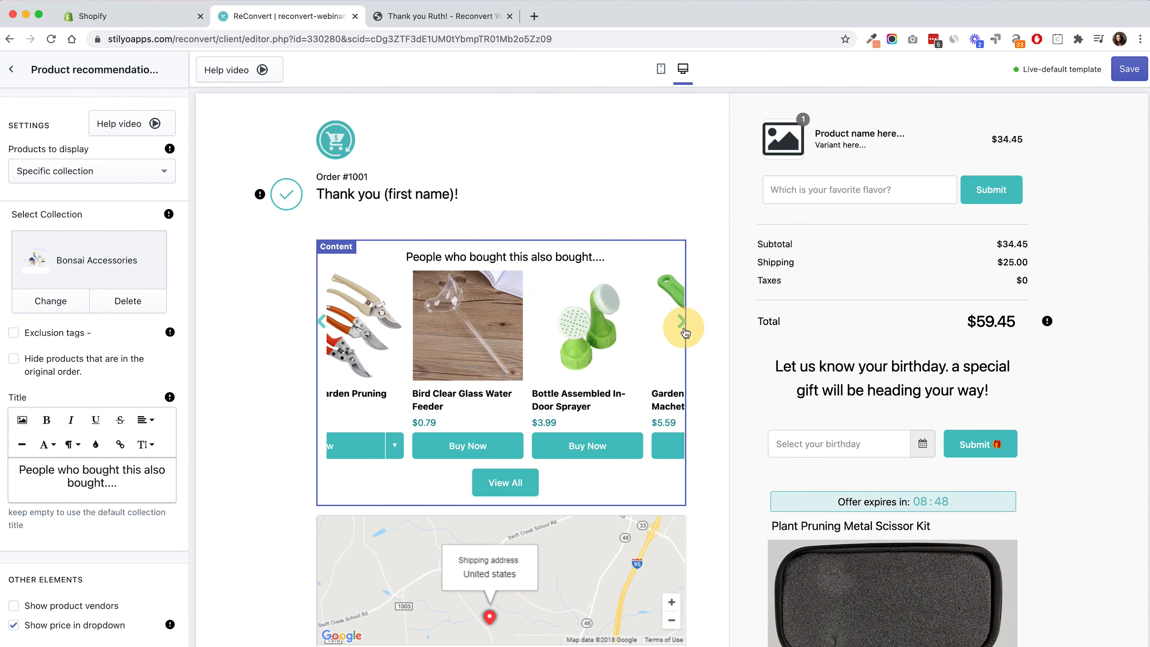
{"action": "left_click", "coordinate": [683, 323]}
{"action": "left_click", "coordinate": [682, 323]}
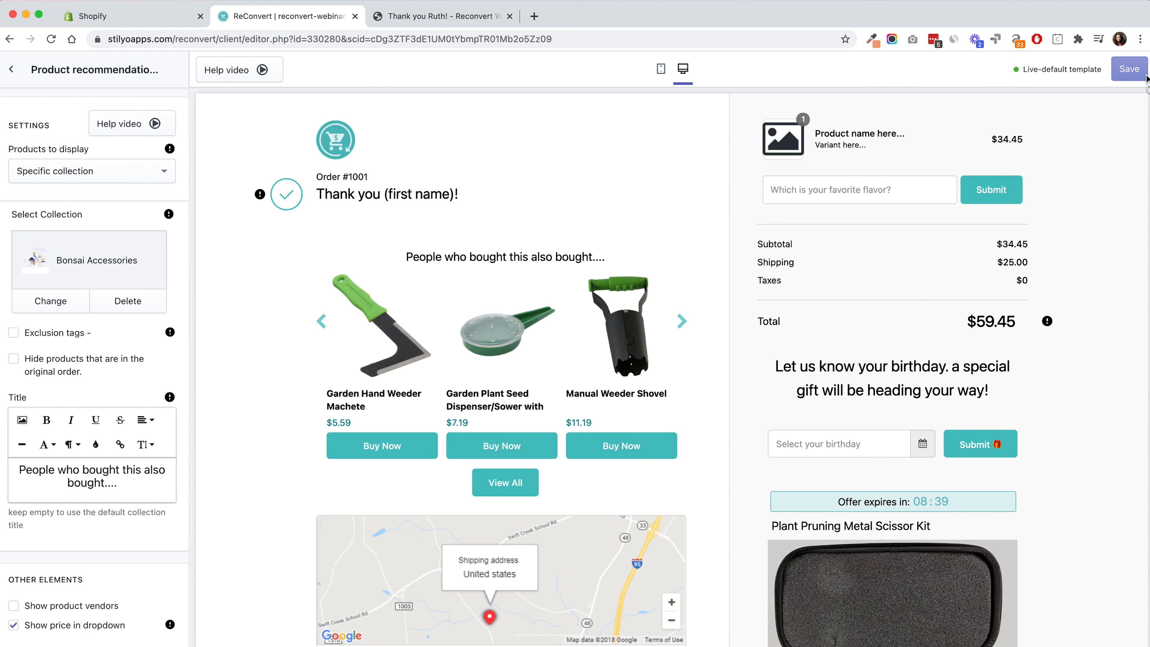
View the live thank-you page, highlight the purchased bonsai pot's price and advance the Bonsai Accessories carousel to inspect its products.
{"action": "left_click", "coordinate": [453, 16]}
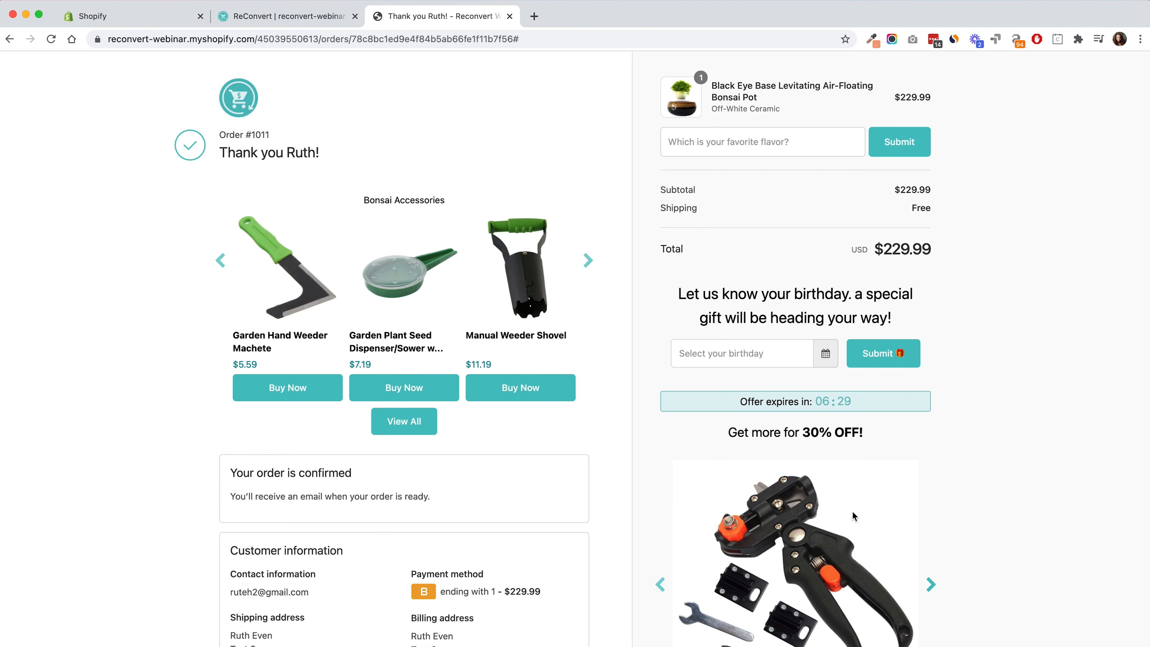
{"action": "left_click_drag", "start_coordinate": [889, 97], "coordinate": [938, 96]}
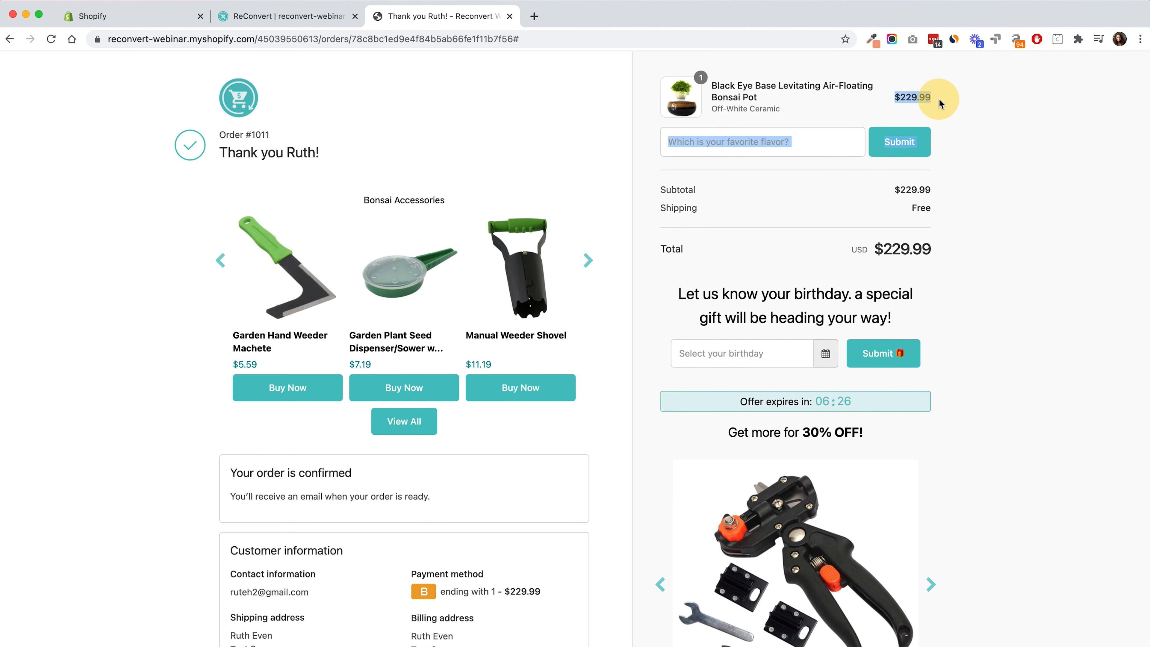
{"action": "left_click", "coordinate": [939, 103]}
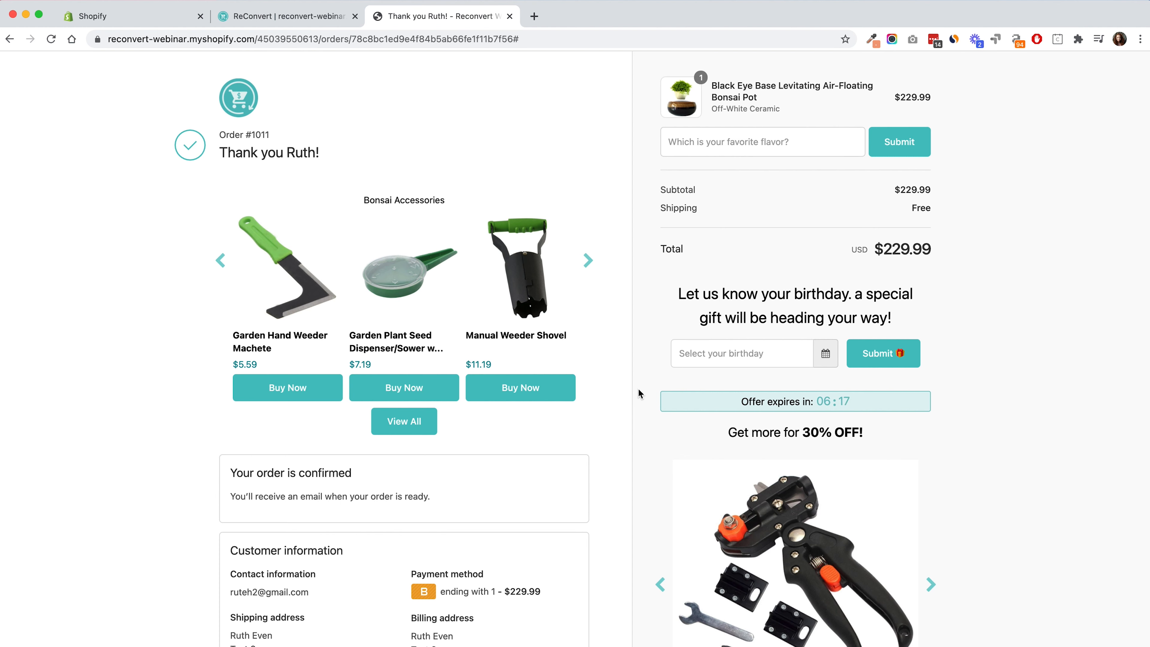
{"action": "left_click", "coordinate": [587, 261]}
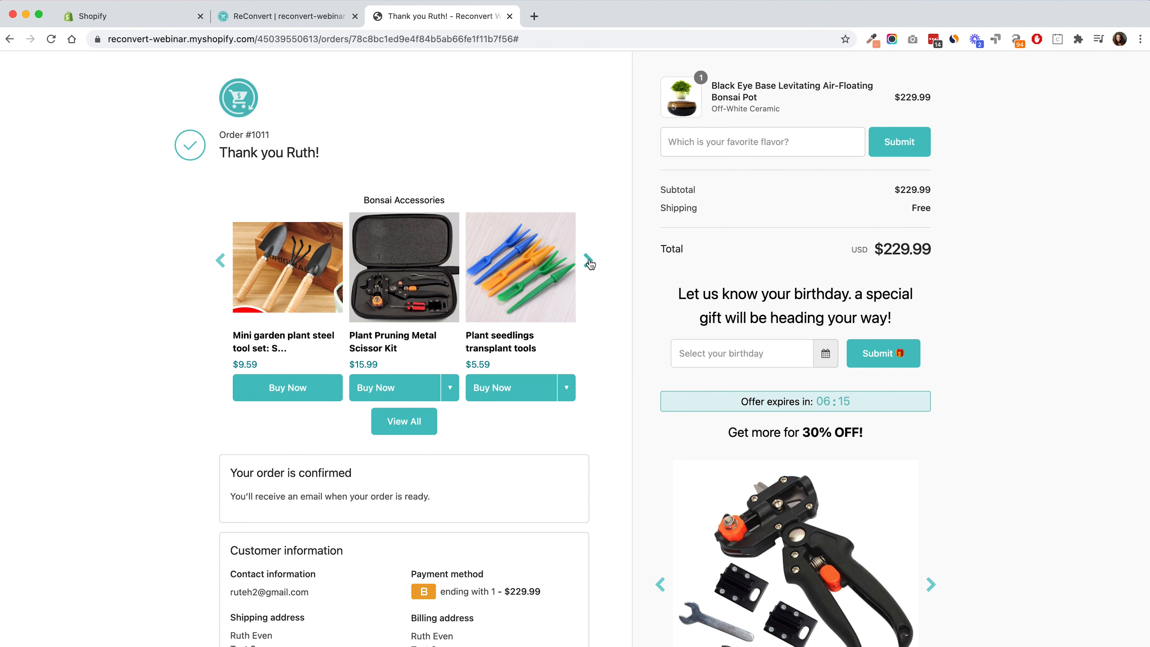
{"action": "mouse_move", "coordinate": [255, 279]}
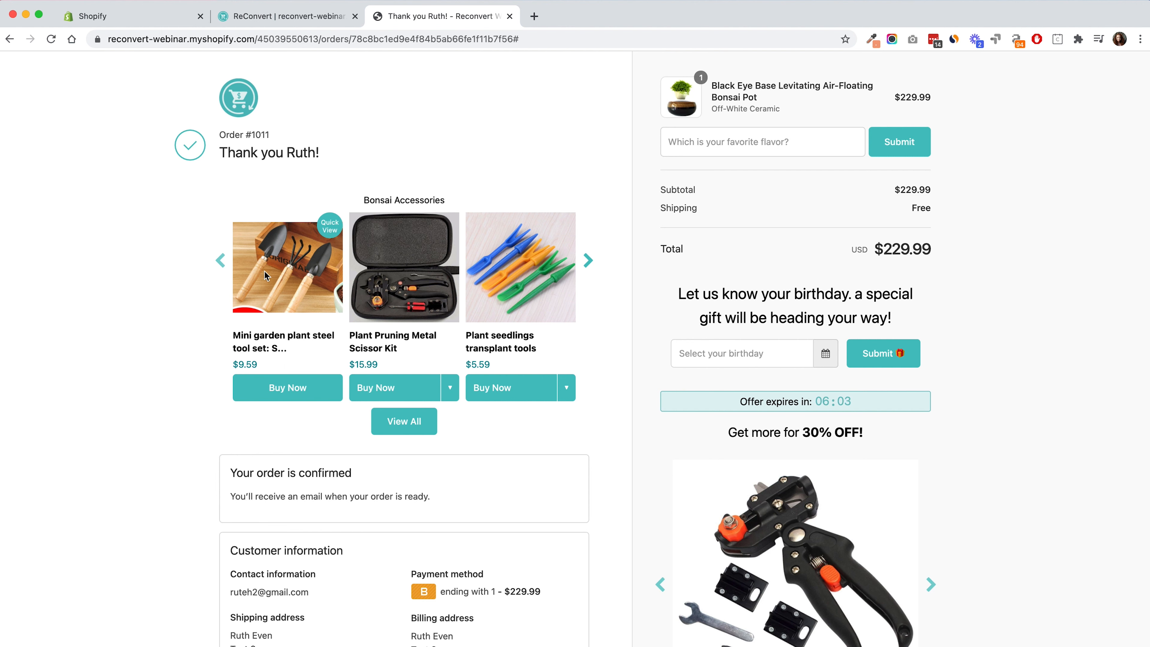
{"action": "mouse_move", "coordinate": [519, 268]}
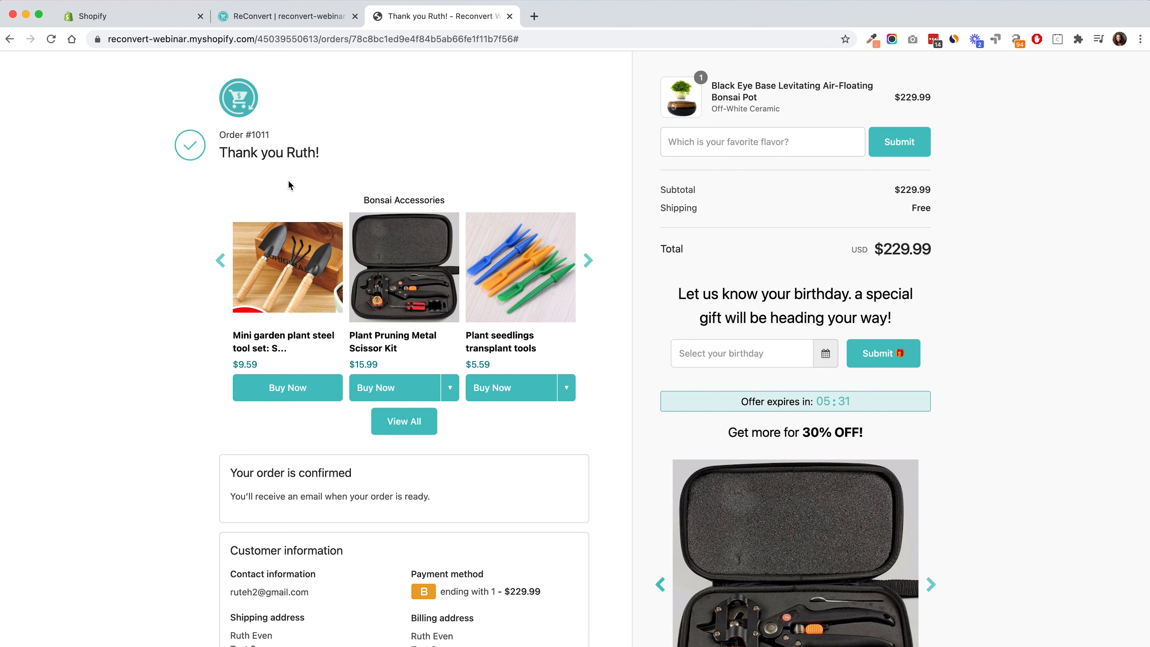
Return to the template editor and rename the template as "Air Bonsai".
{"action": "left_click", "coordinate": [286, 17]}
{"action": "left_click", "coordinate": [120, 74]}
{"action": "left_click", "coordinate": [119, 71]}
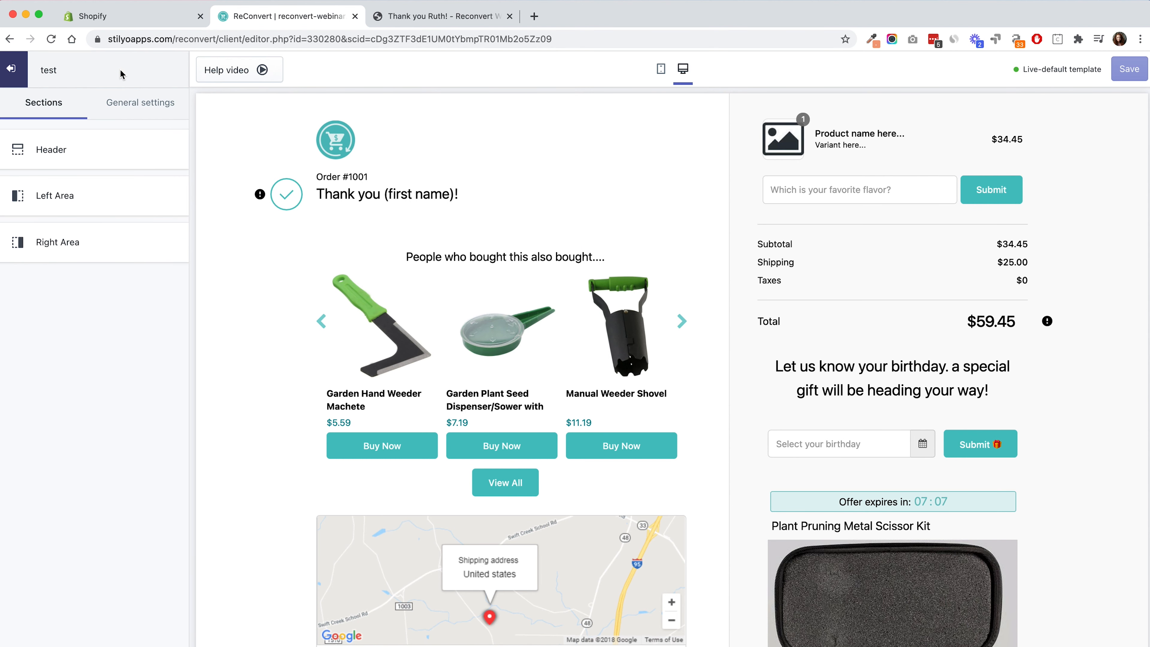
{"action": "left_click", "coordinate": [77, 86]}
{"action": "type", "text": "Air Bonsa"}
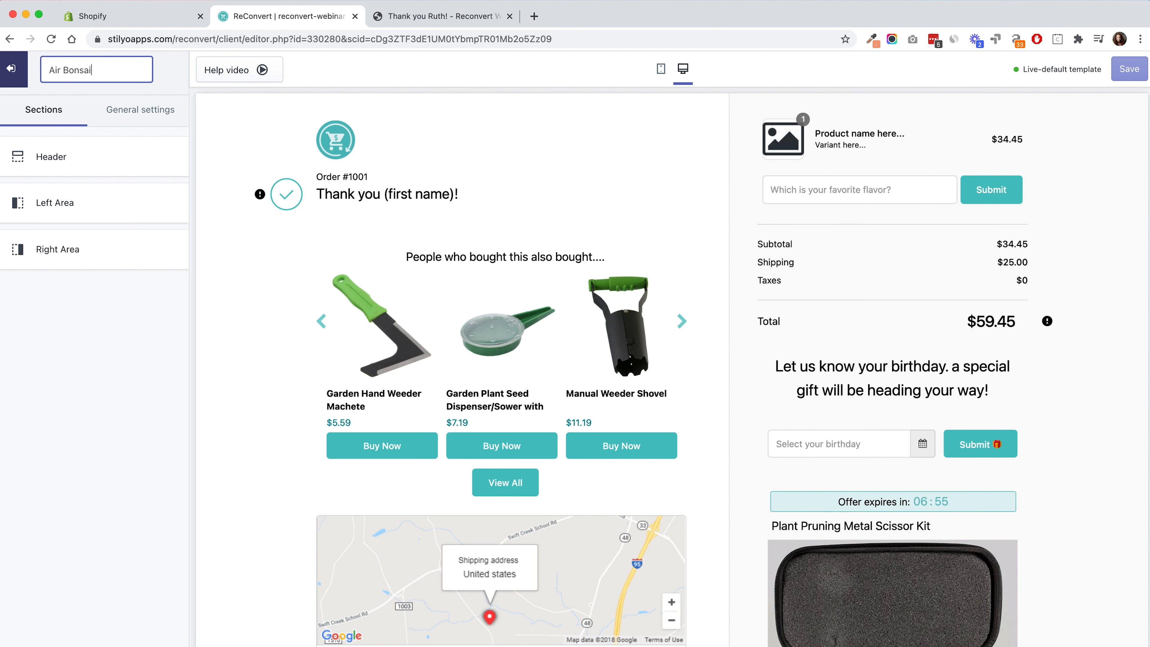
{"action": "type", "text": "i"}
{"action": "key", "text": "Return"}
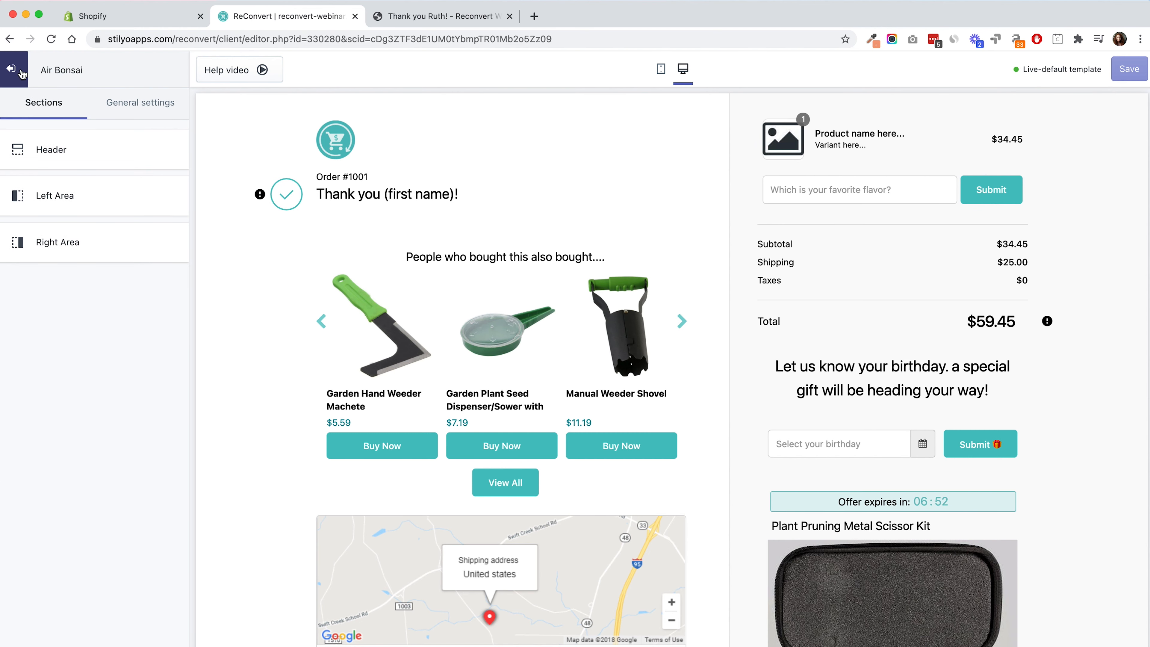
Leave the editor for the ReConvert Templates page and dismiss the Carti cart recovery banner.
{"action": "left_click", "coordinate": [156, 15]}
{"action": "left_click", "coordinate": [355, 16]}
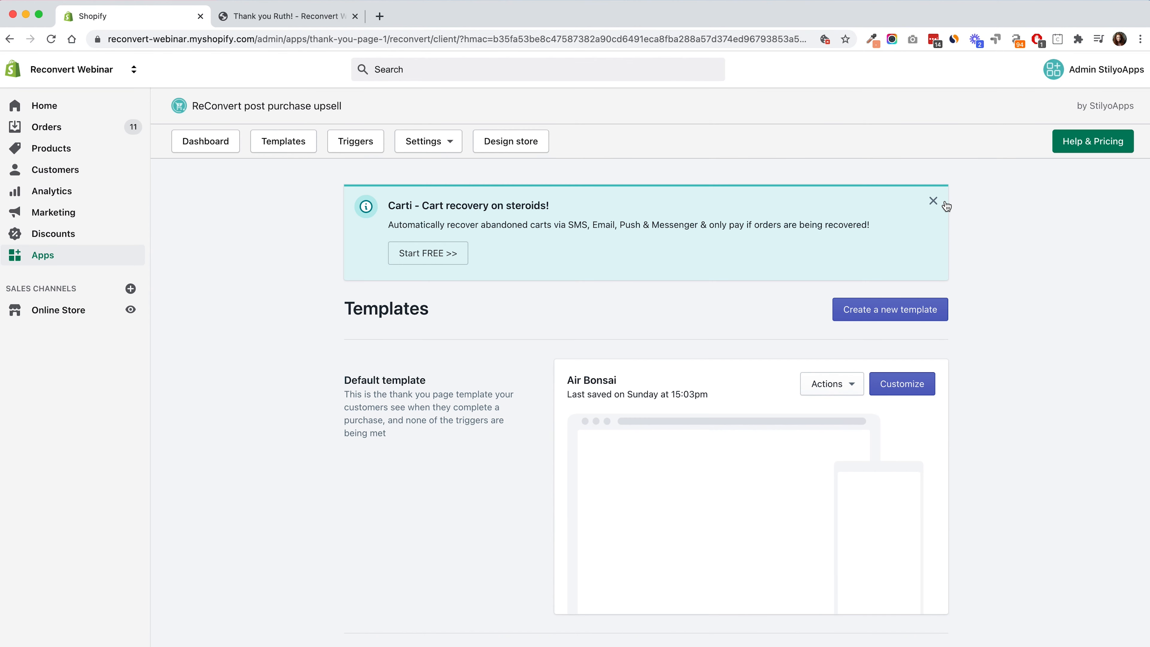
{"action": "left_click", "coordinate": [933, 201]}
{"action": "scroll", "coordinate": [277, 428], "scroll_direction": "down", "scroll_amount": 3}
{"action": "scroll", "coordinate": [277, 428], "scroll_direction": "up", "scroll_amount": 2}
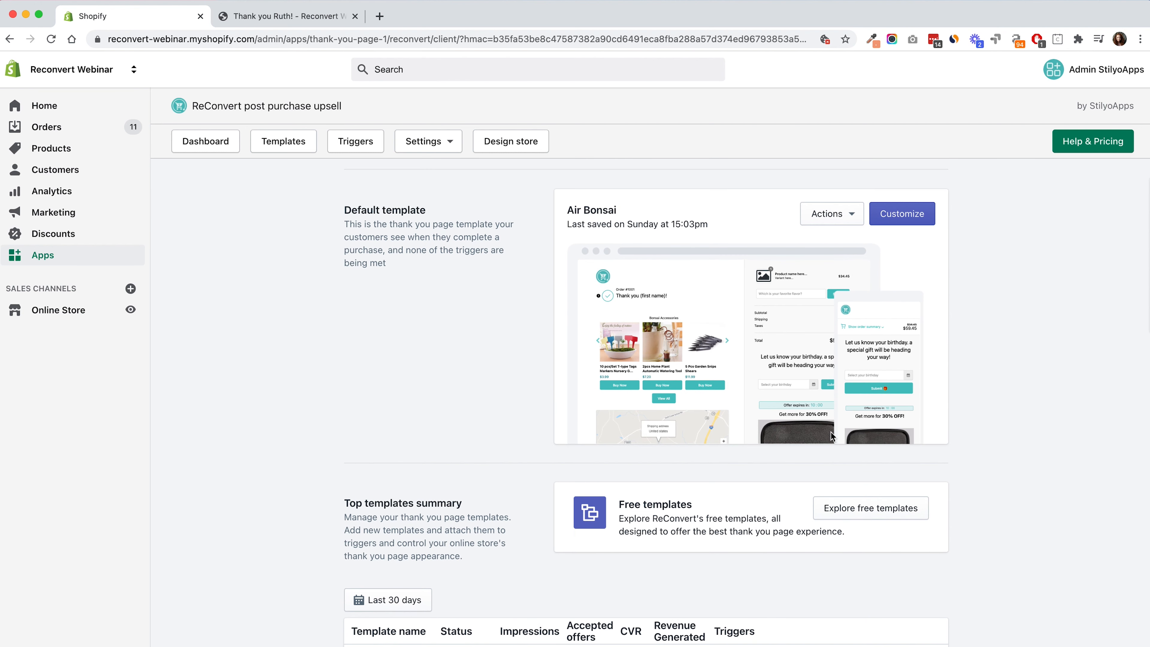
Create a new template from the free Conversion Monster design.
{"action": "left_click", "coordinate": [902, 518]}
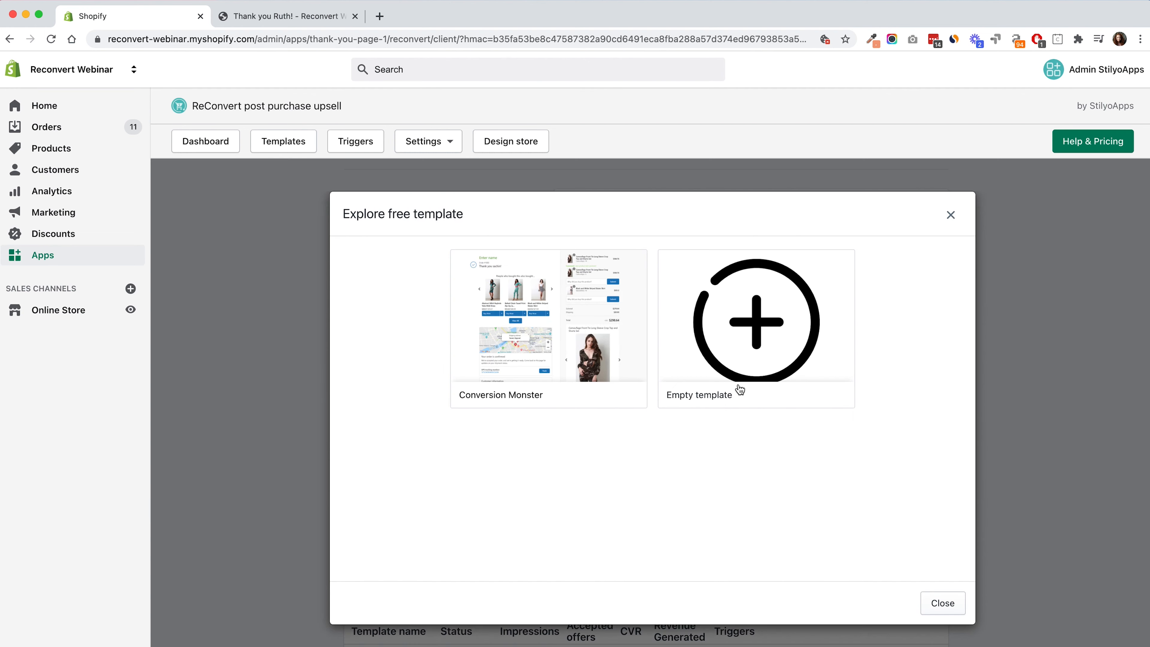
{"action": "left_click", "coordinate": [482, 315]}
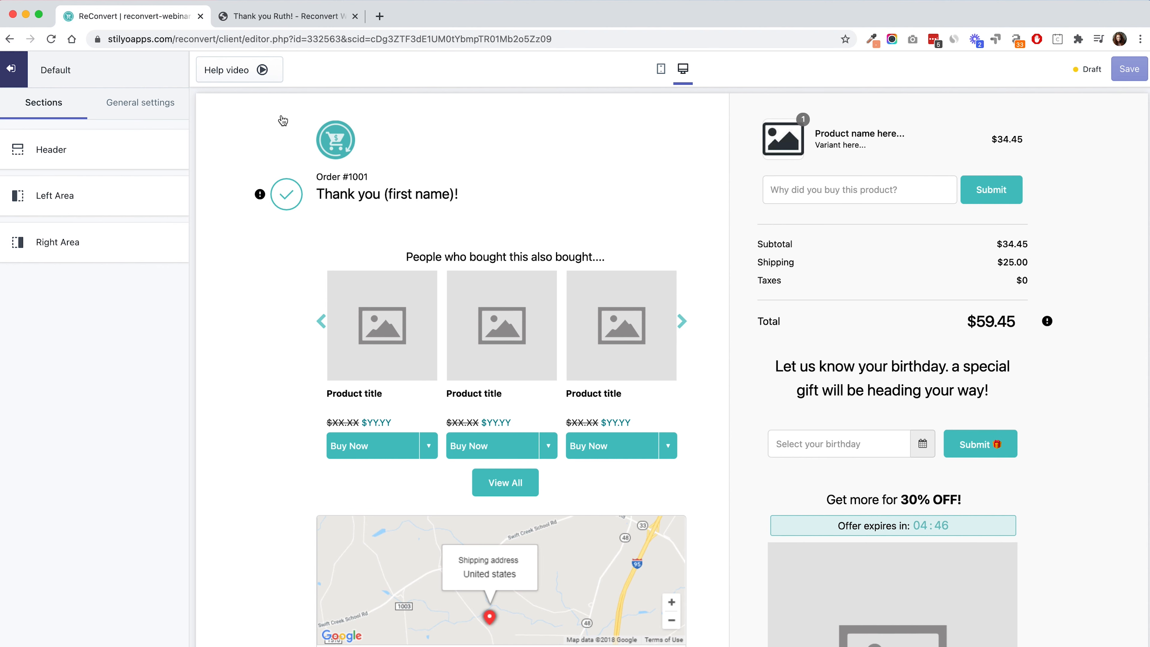
Exit the template editor and make the template named "Default" the store's default thank-you page.
{"action": "left_click", "coordinate": [12, 71]}
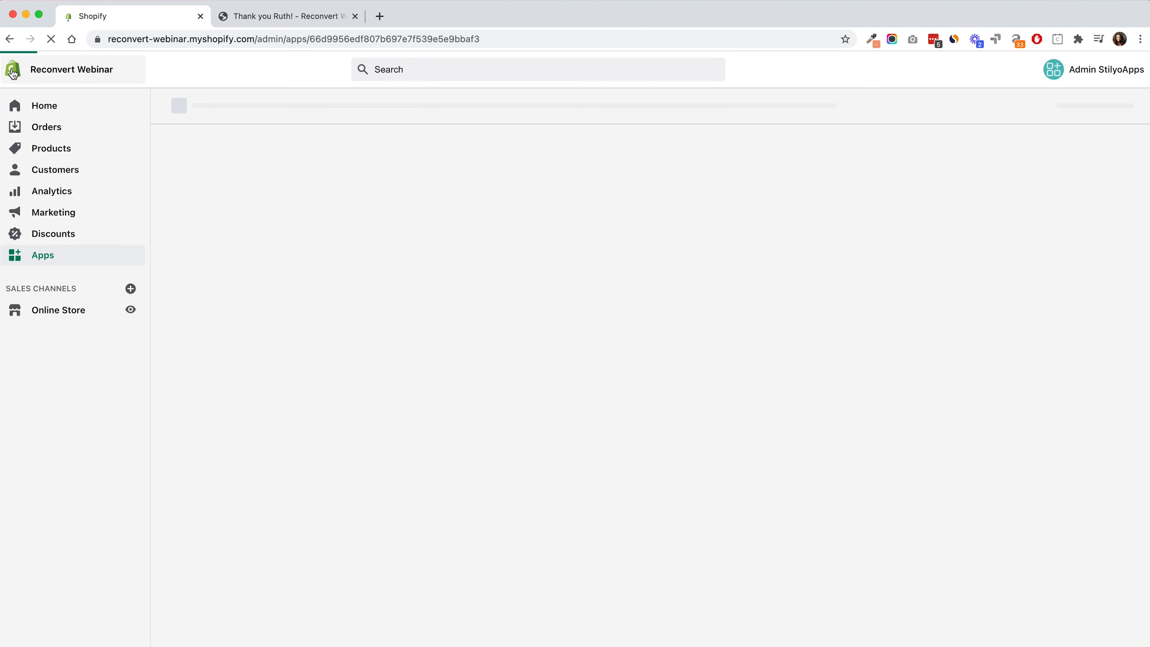
{"action": "scroll", "coordinate": [1023, 378], "scroll_direction": "down", "scroll_amount": 5}
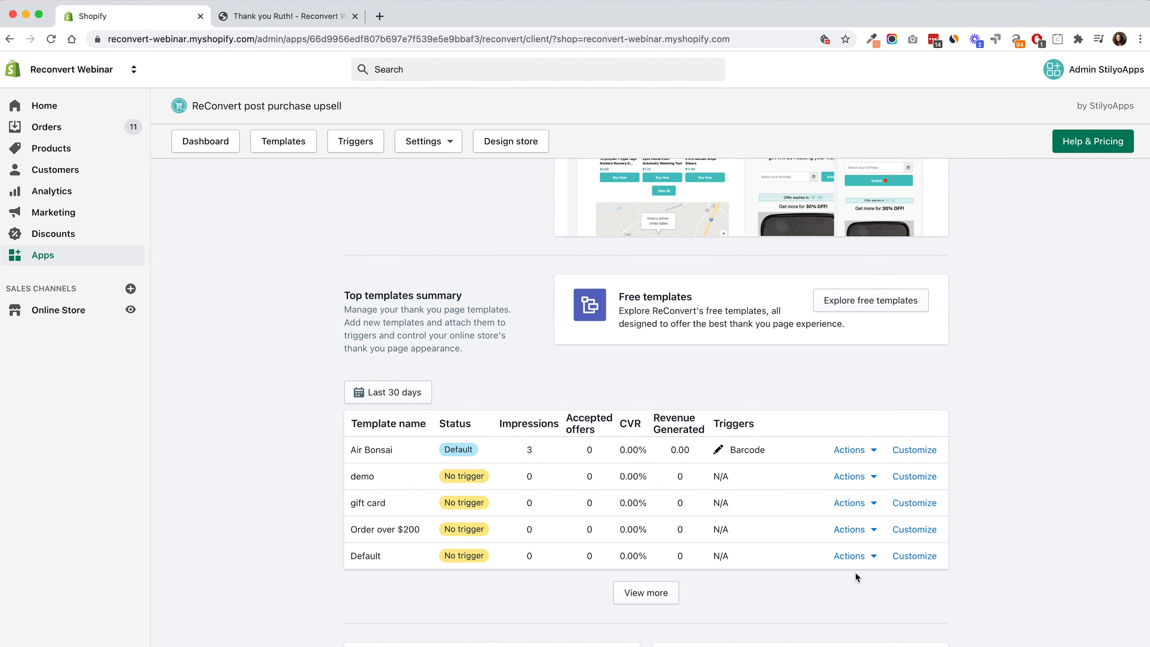
{"action": "left_click", "coordinate": [872, 561]}
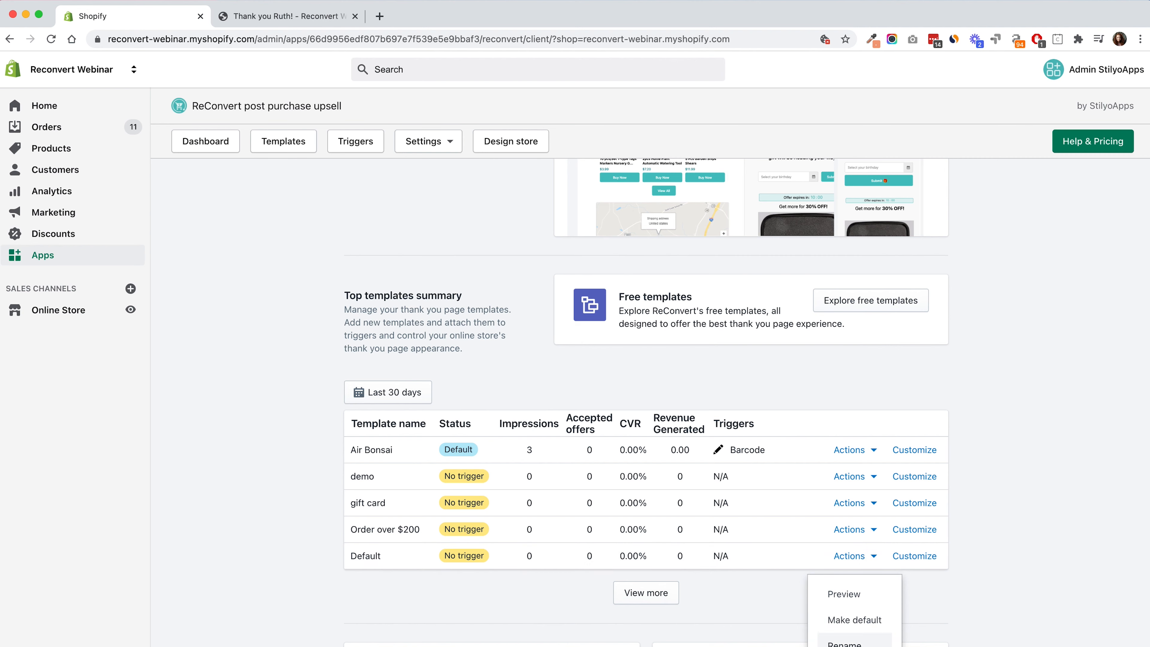
{"action": "left_click", "coordinate": [867, 615]}
{"action": "left_click", "coordinate": [821, 513]}
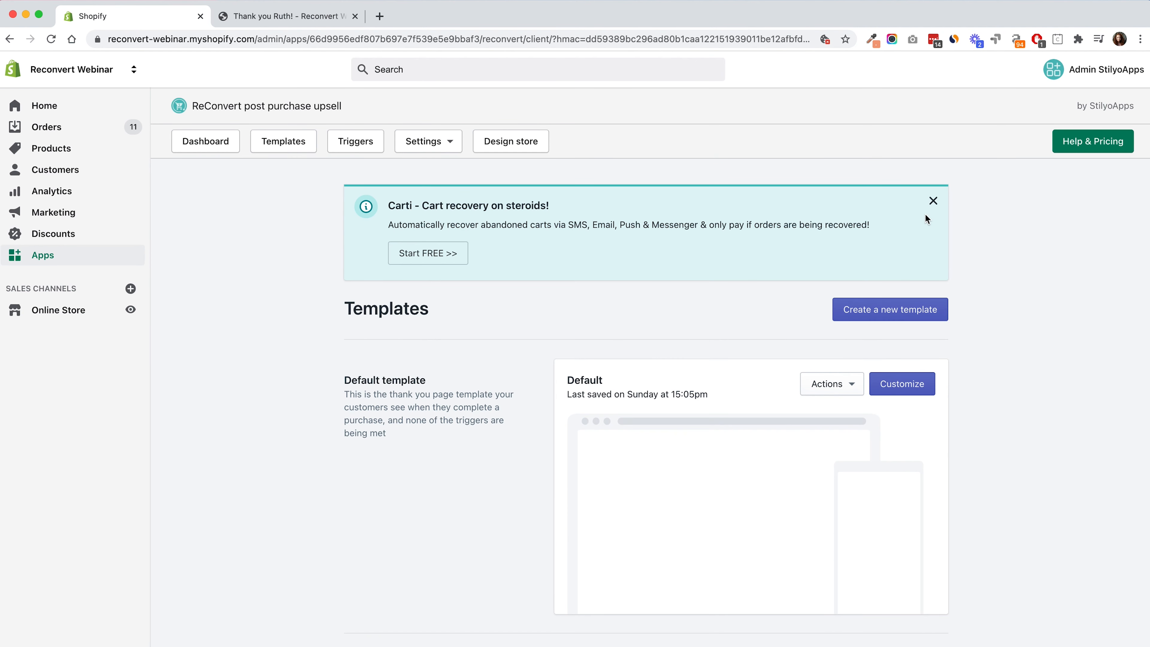
Examine the live thank-you page with the new default template, advancing the 30% OFF upsell's product slideshow.
{"action": "left_click", "coordinate": [288, 16]}
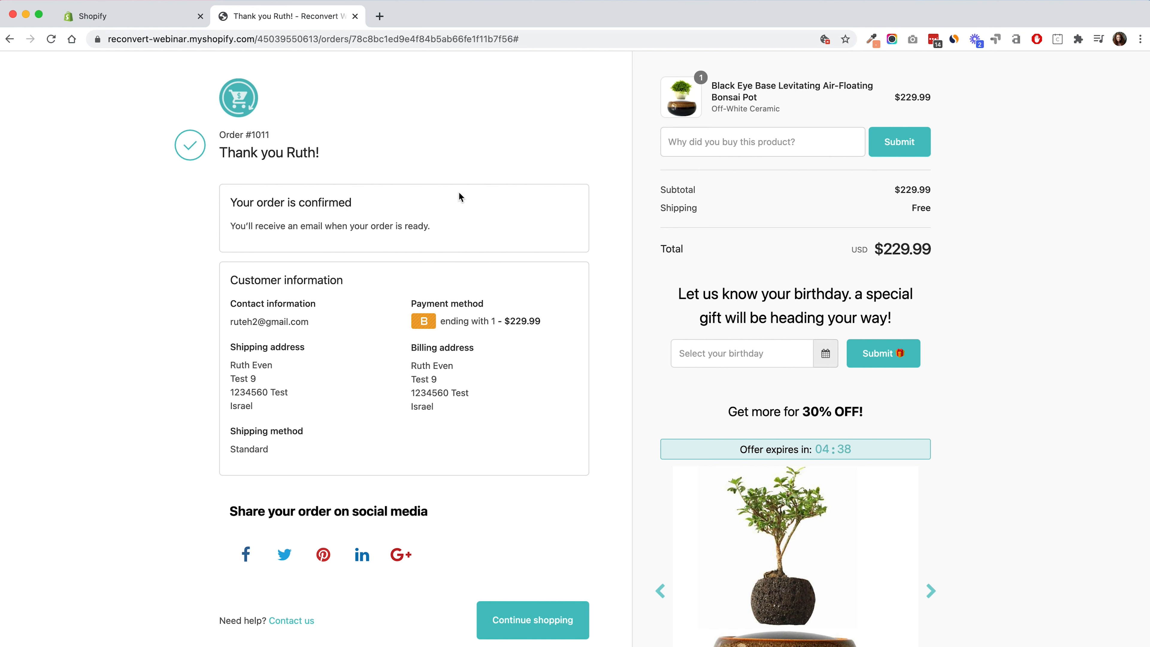
{"action": "scroll", "coordinate": [721, 358], "scroll_direction": "down", "scroll_amount": 5}
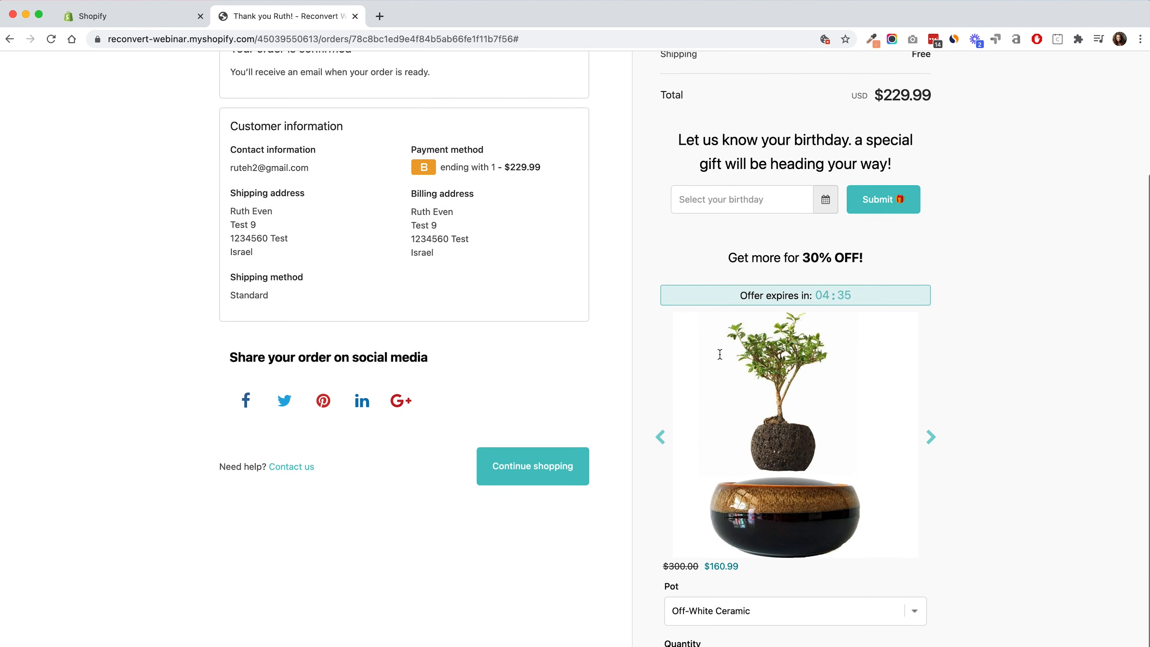
{"action": "left_click", "coordinate": [930, 428]}
{"action": "left_click", "coordinate": [930, 427]}
{"action": "scroll", "coordinate": [1019, 377], "scroll_direction": "up", "scroll_amount": 5}
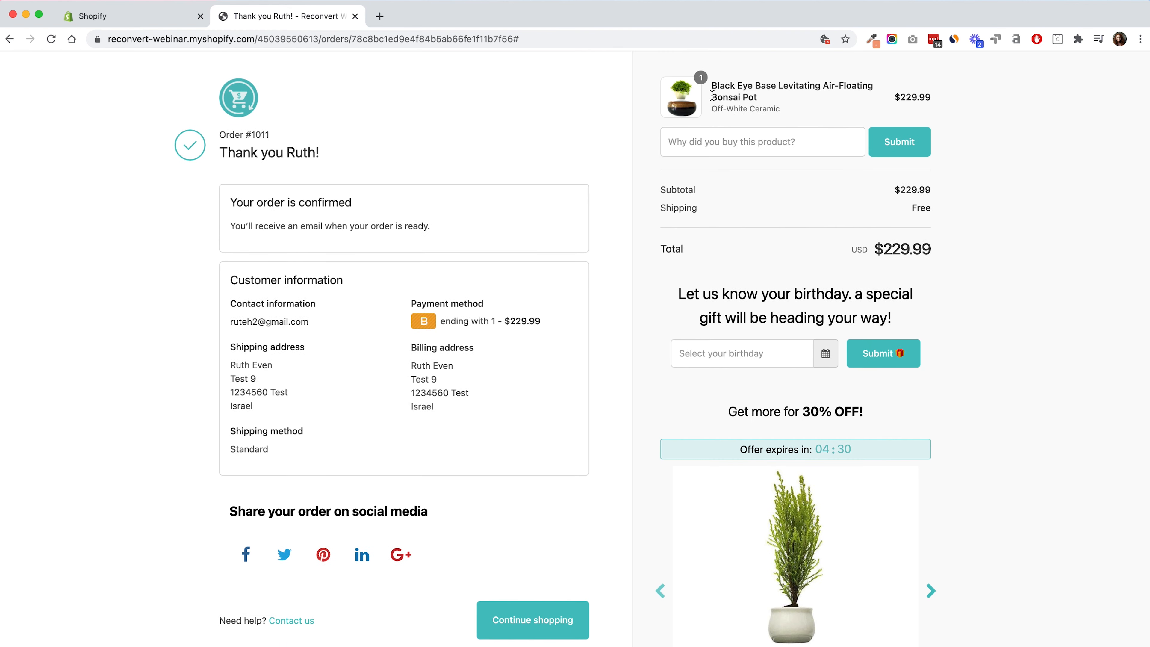
{"action": "scroll", "coordinate": [523, 367], "scroll_direction": "down", "scroll_amount": 5}
{"action": "scroll", "coordinate": [523, 366], "scroll_direction": "up", "scroll_amount": 5}
{"action": "scroll", "coordinate": [524, 371], "scroll_direction": "down", "scroll_amount": 1}
Return to ReConvert and create the first trigger for trigger-based thank-you pages.
{"action": "left_click", "coordinate": [116, 21]}
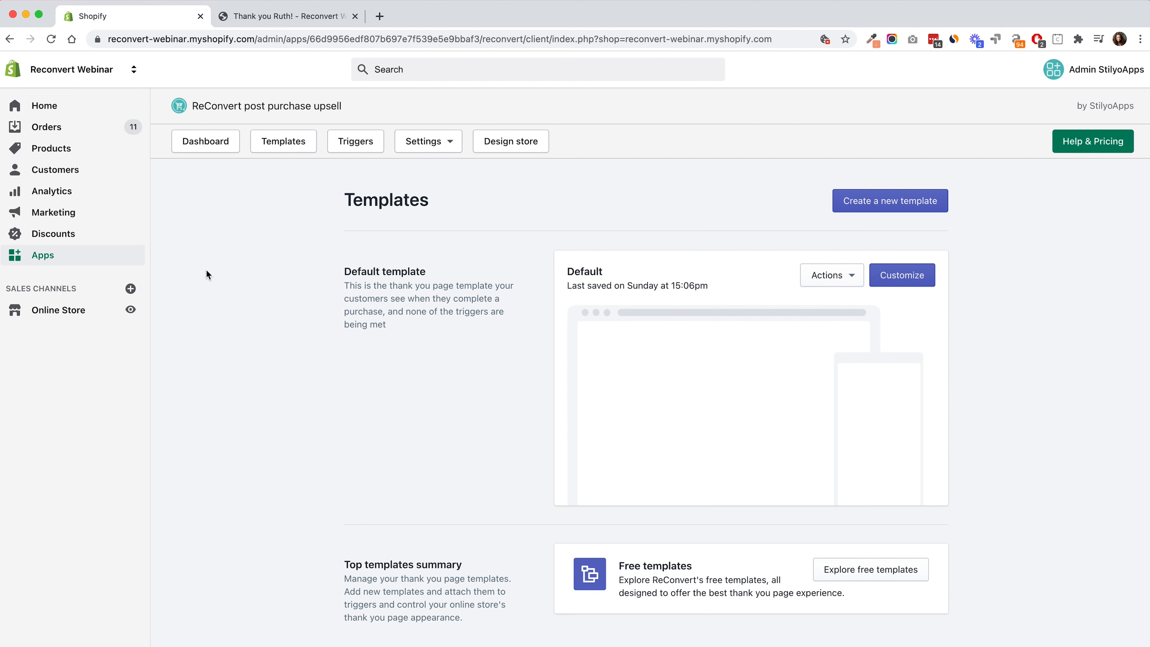
{"action": "left_click", "coordinate": [352, 141]}
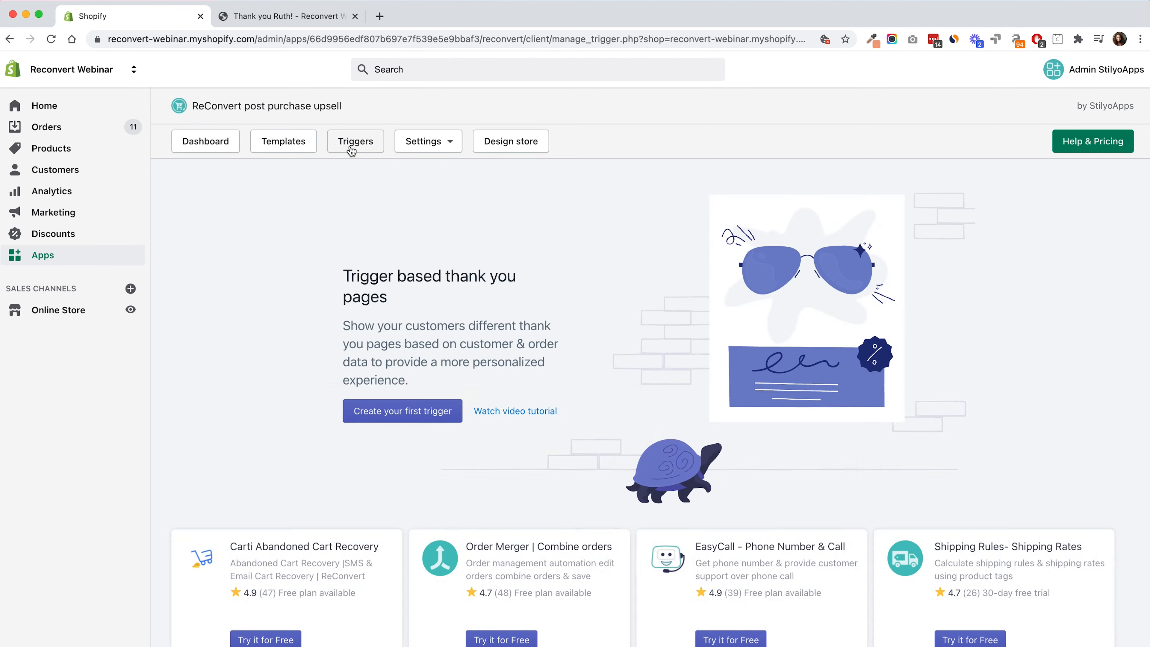
{"action": "left_click", "coordinate": [403, 411]}
{"action": "scroll", "coordinate": [402, 410], "scroll_direction": "down", "scroll_amount": 5}
Name the trigger "Air Bonsai" and attach the Air Bonsai template to it.
{"action": "triple_click", "coordinate": [319, 439]}
{"action": "type", "text": "Air Bonai"}
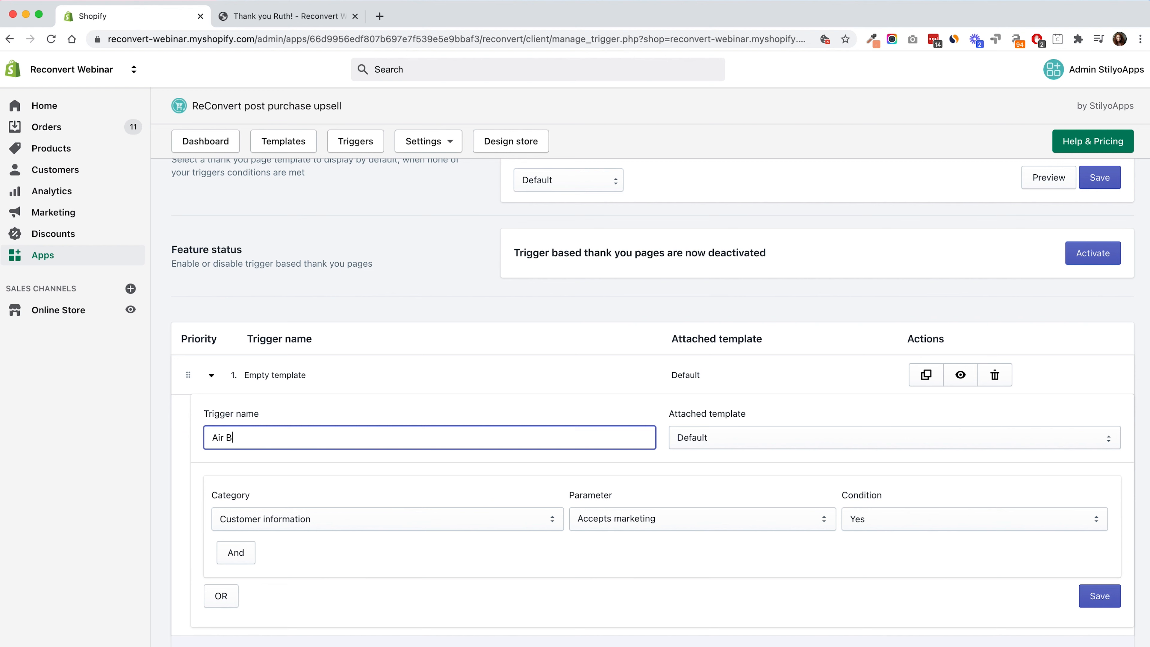
{"action": "key", "text": "BackSpace"}
{"action": "key", "text": "BackSpace"}
{"action": "type", "text": "sai"}
{"action": "left_click", "coordinate": [705, 441]}
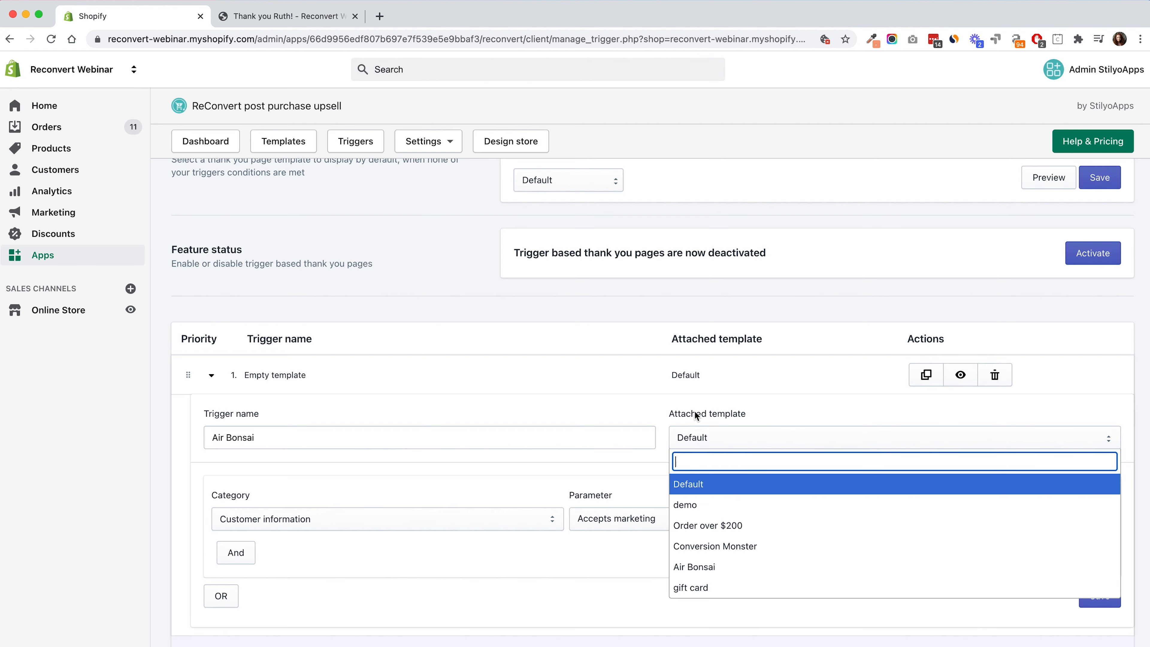
{"action": "left_click", "coordinate": [707, 568]}
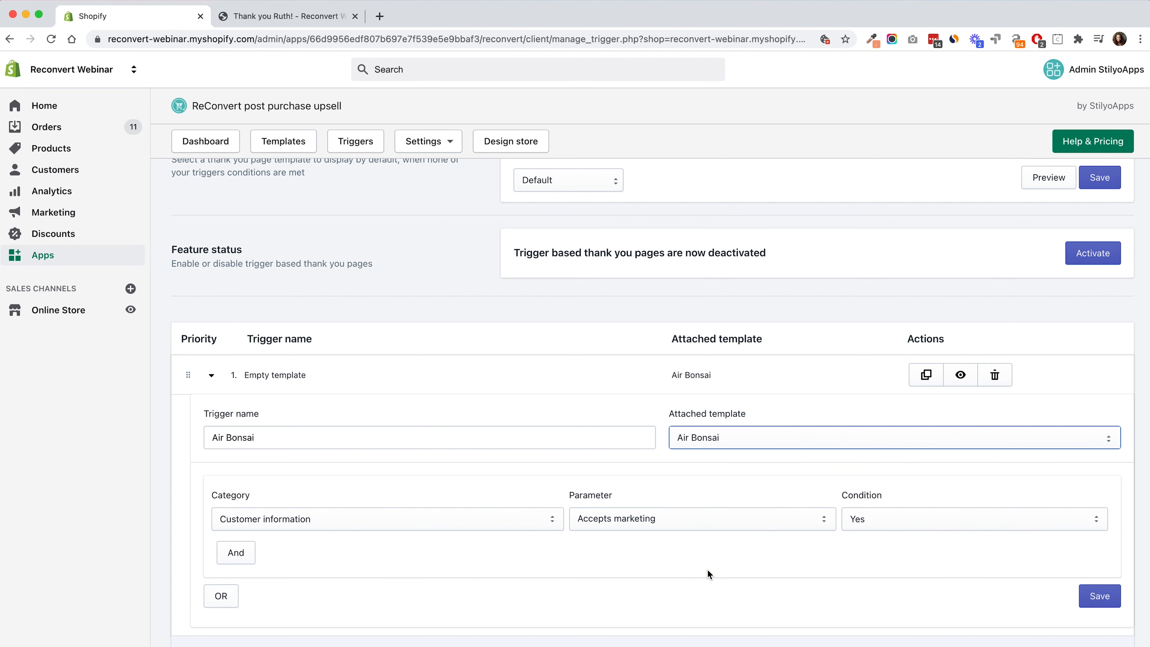
Set the trigger's category to Product purchased data and its parameter to Specific product.
{"action": "scroll", "coordinate": [473, 559], "scroll_direction": "down", "scroll_amount": 2}
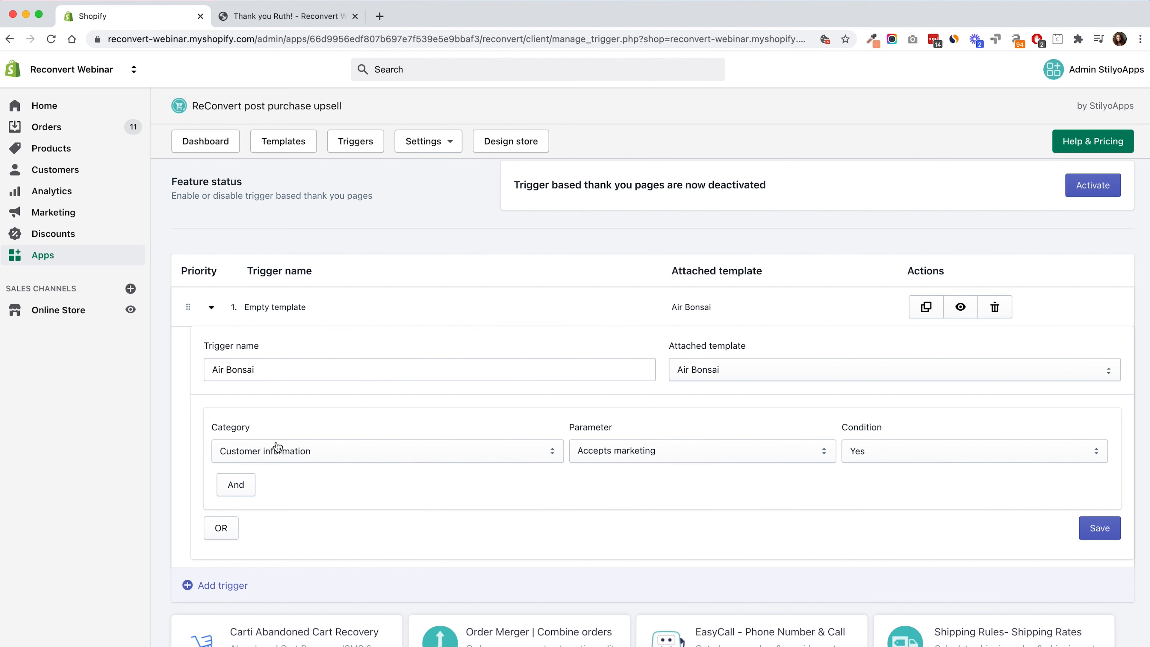
{"action": "left_click", "coordinate": [277, 448]}
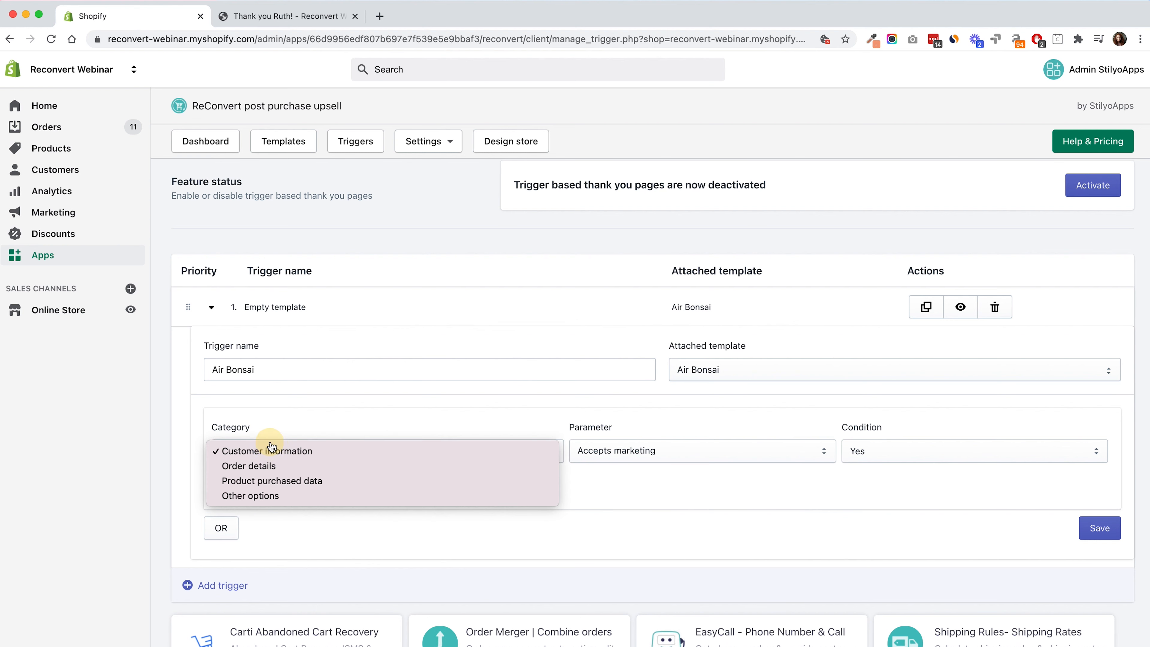
{"action": "left_click", "coordinate": [299, 481]}
{"action": "left_click", "coordinate": [512, 456]}
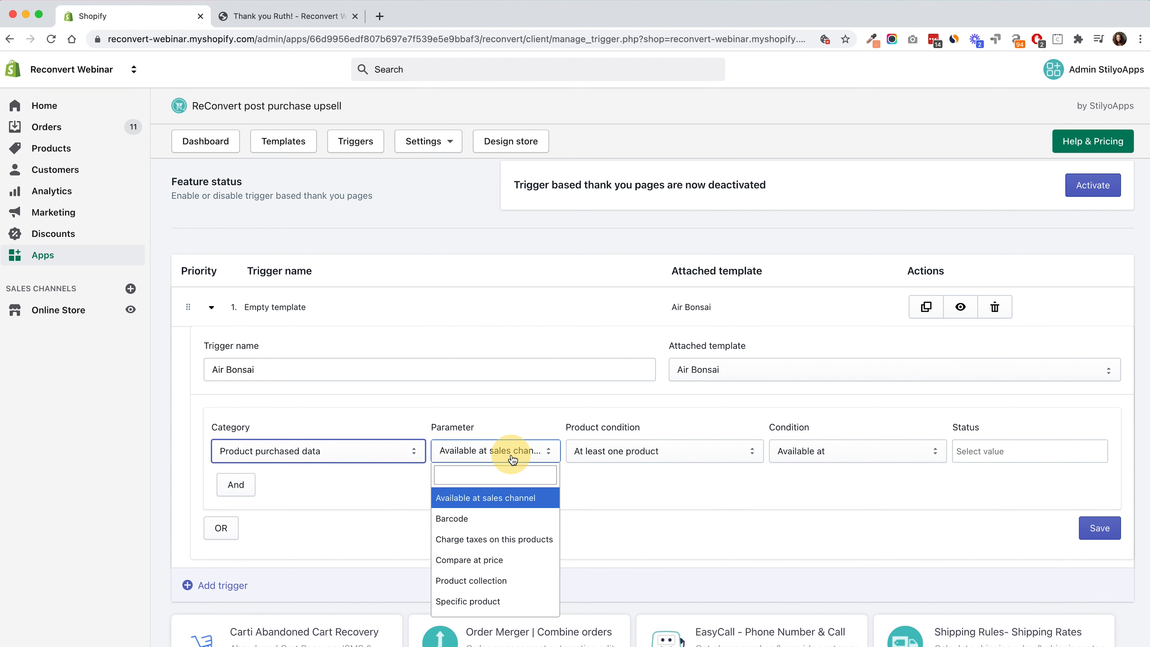
{"action": "left_click", "coordinate": [497, 469]}
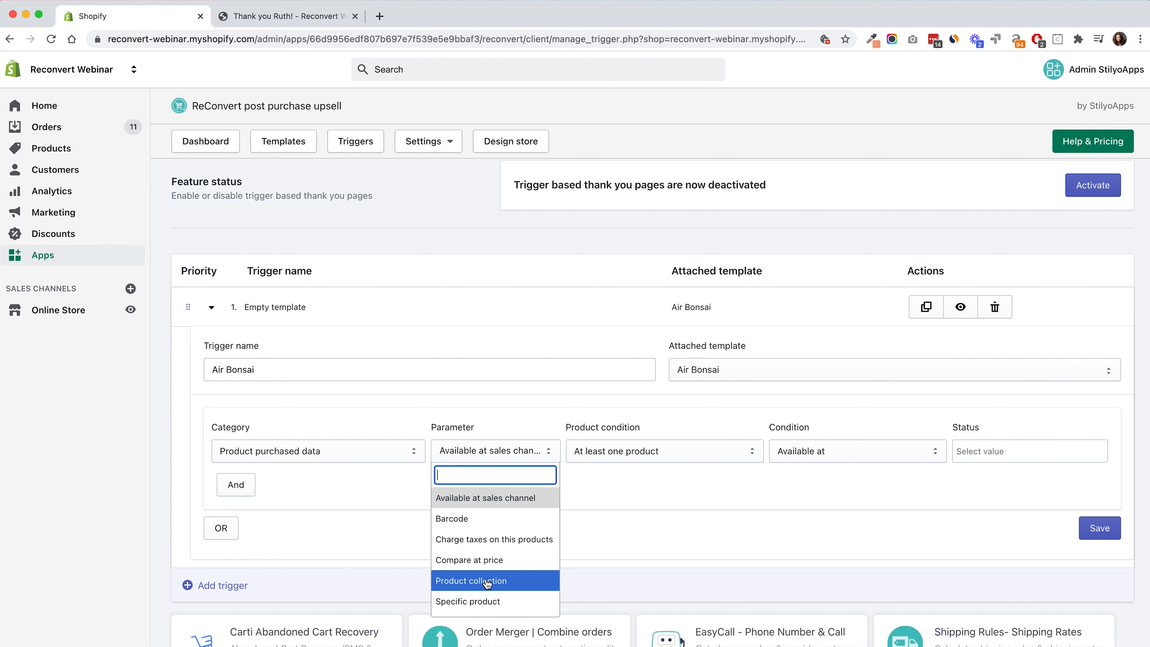
{"action": "left_click", "coordinate": [483, 602]}
Set the trigger's condition to Is and search the products for "air".
{"action": "left_click", "coordinate": [862, 450]}
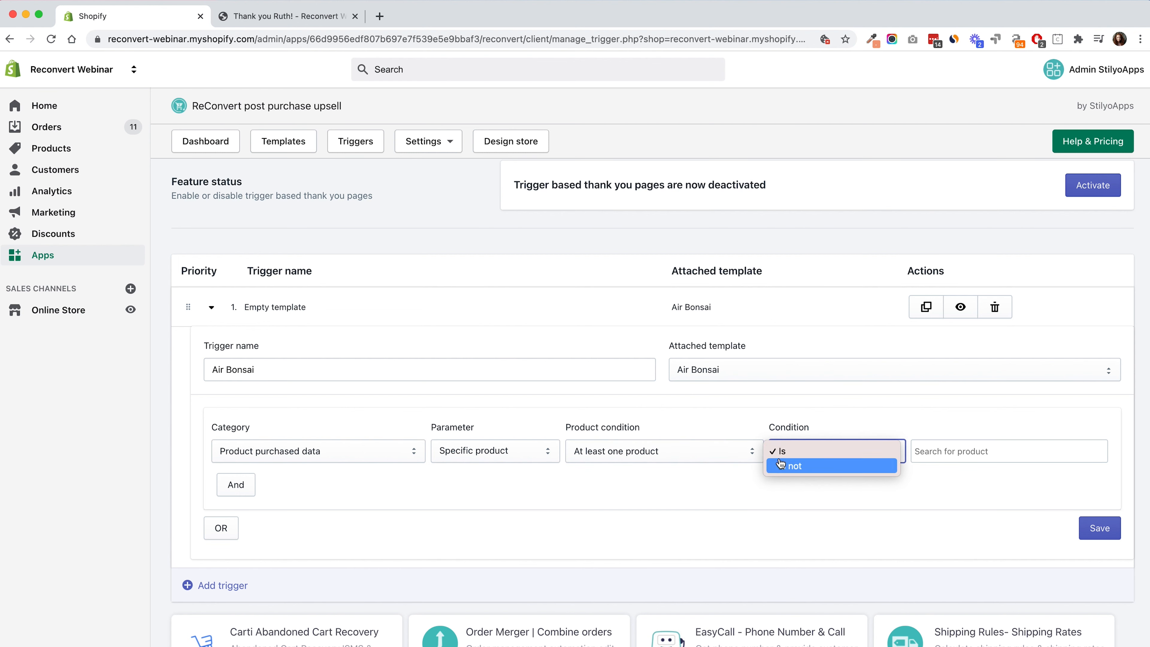
{"action": "left_click", "coordinate": [806, 451]}
{"action": "left_click", "coordinate": [1007, 451]}
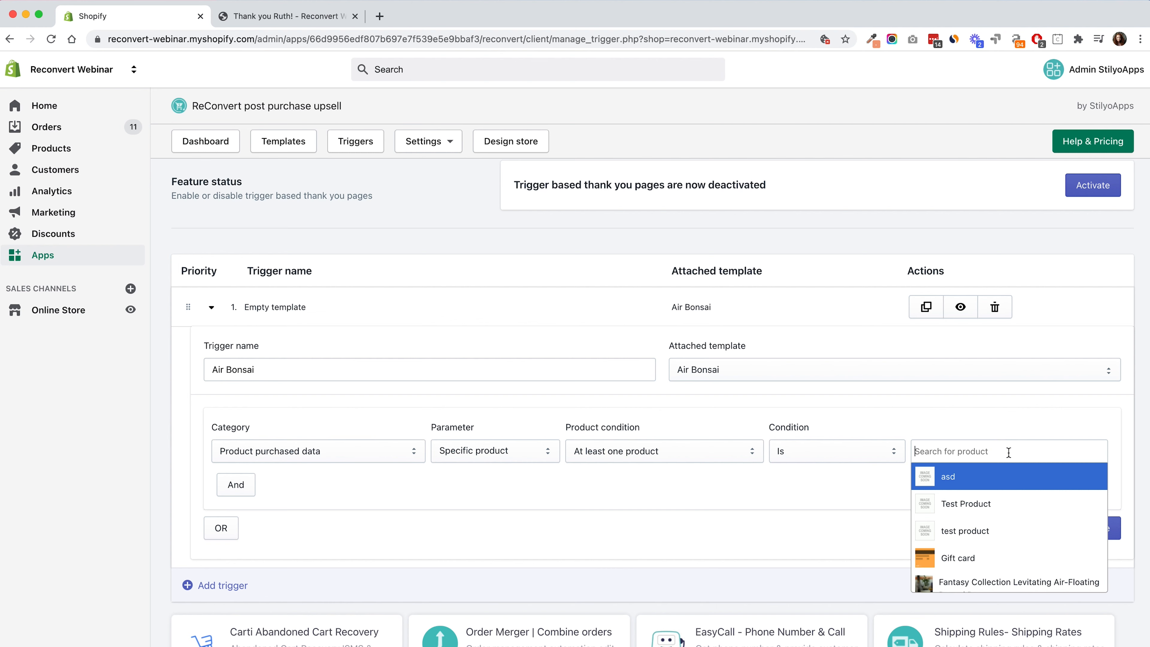
{"action": "type", "text": "air"}
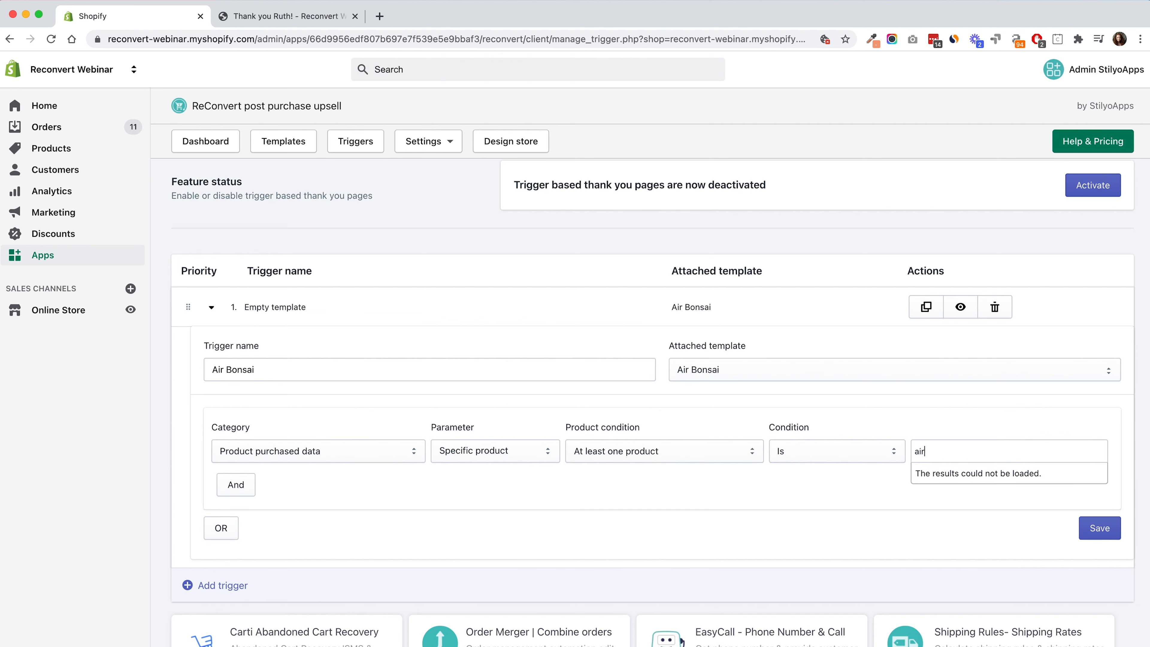